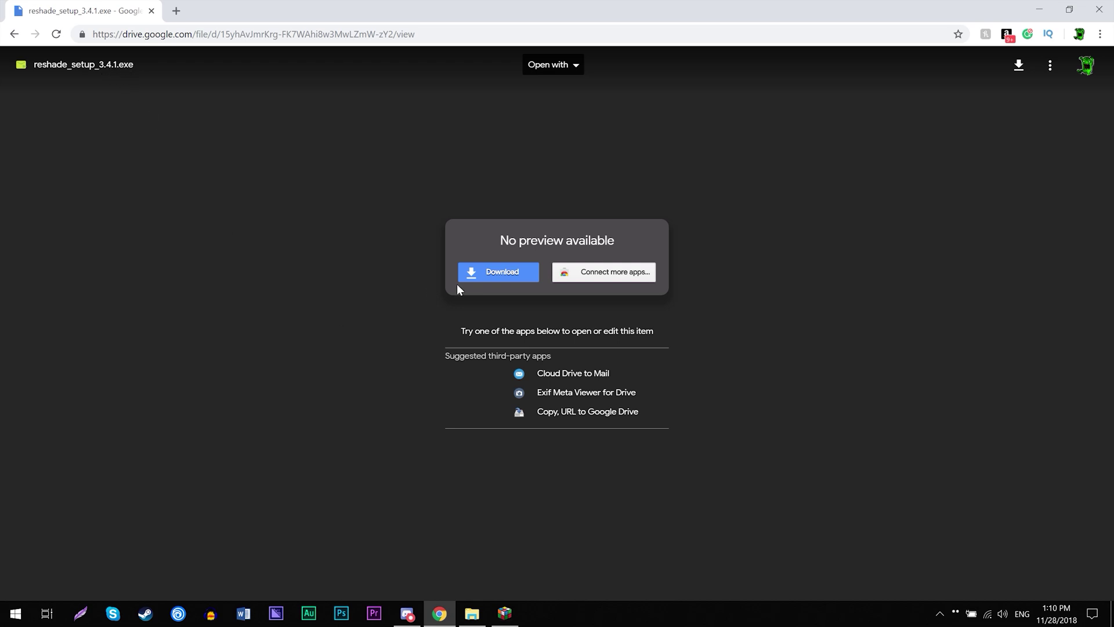
Step: Start downloading reshade_setup_3.4.1.exe from Google Drive, then cancel saving it
click(497, 272)
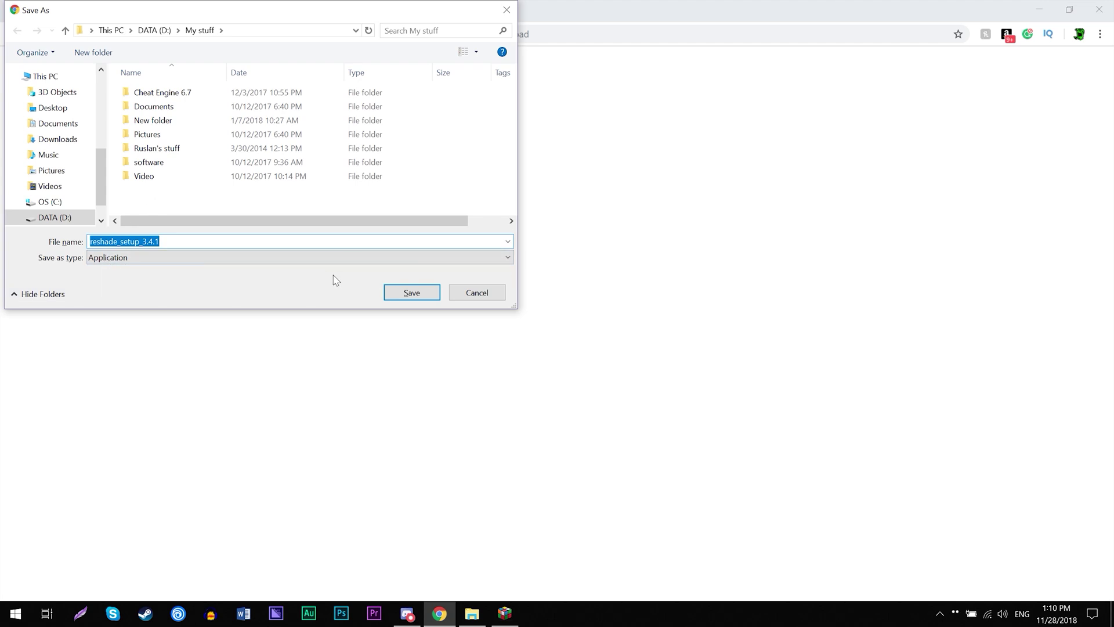
click(485, 293)
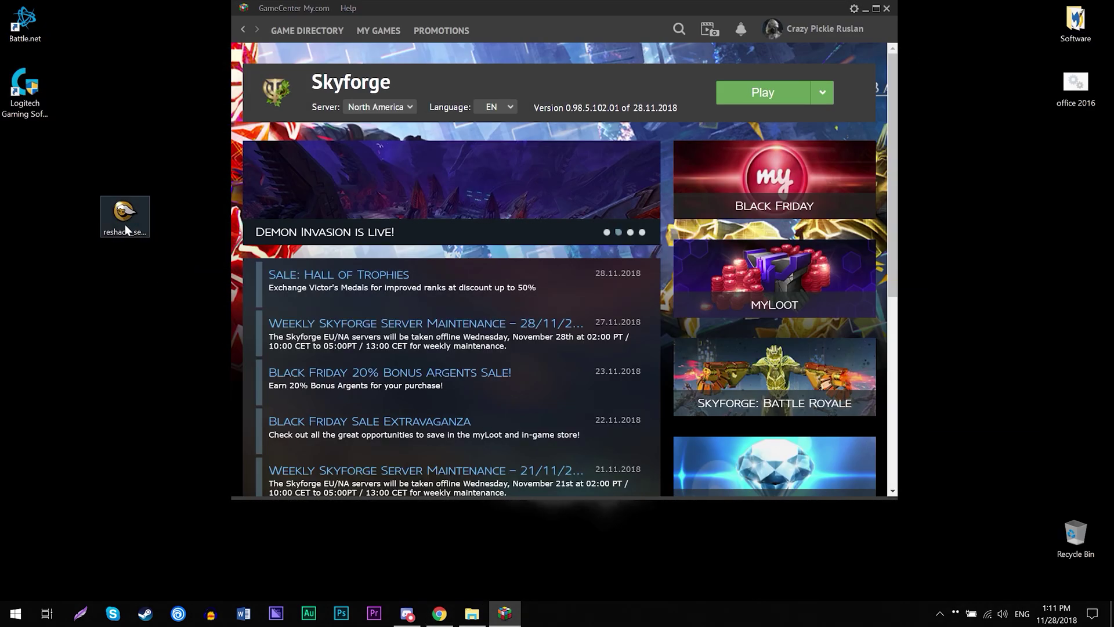
Step: Run the reshade_setup_3.4.1 installer from the desktop and choose the Skyforge application in the Bin32 folder as the game
click(124, 224)
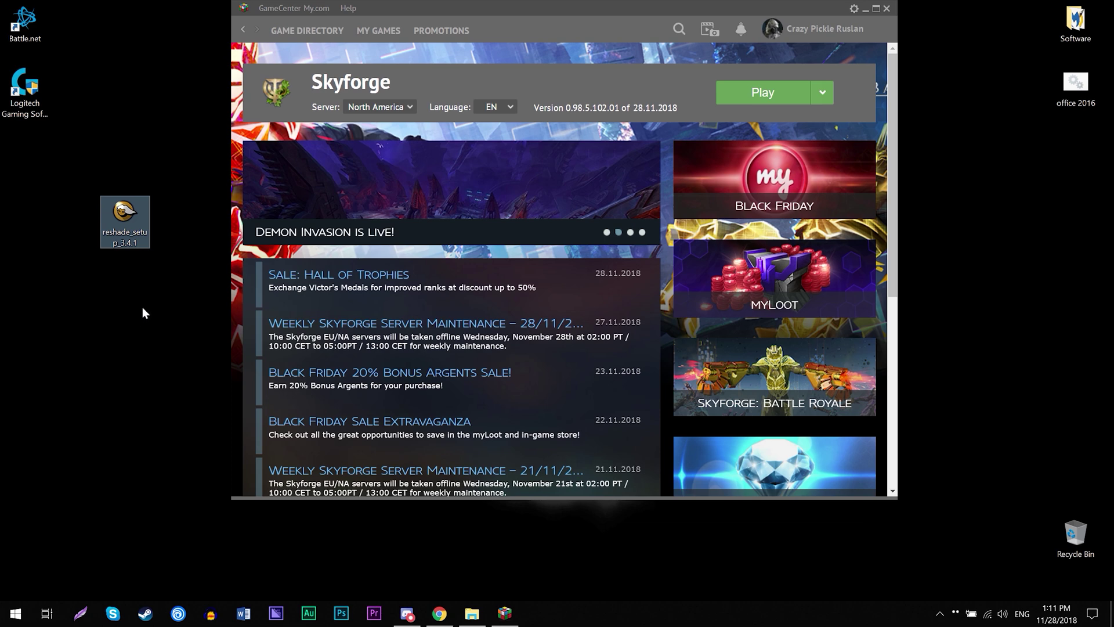
double_click(130, 229)
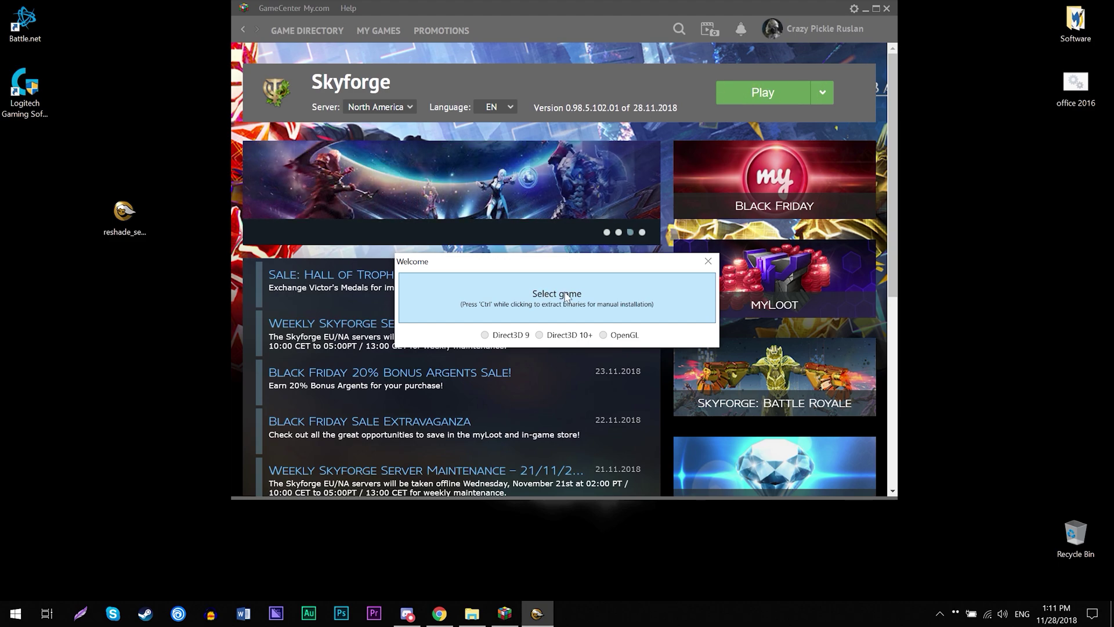
click(566, 297)
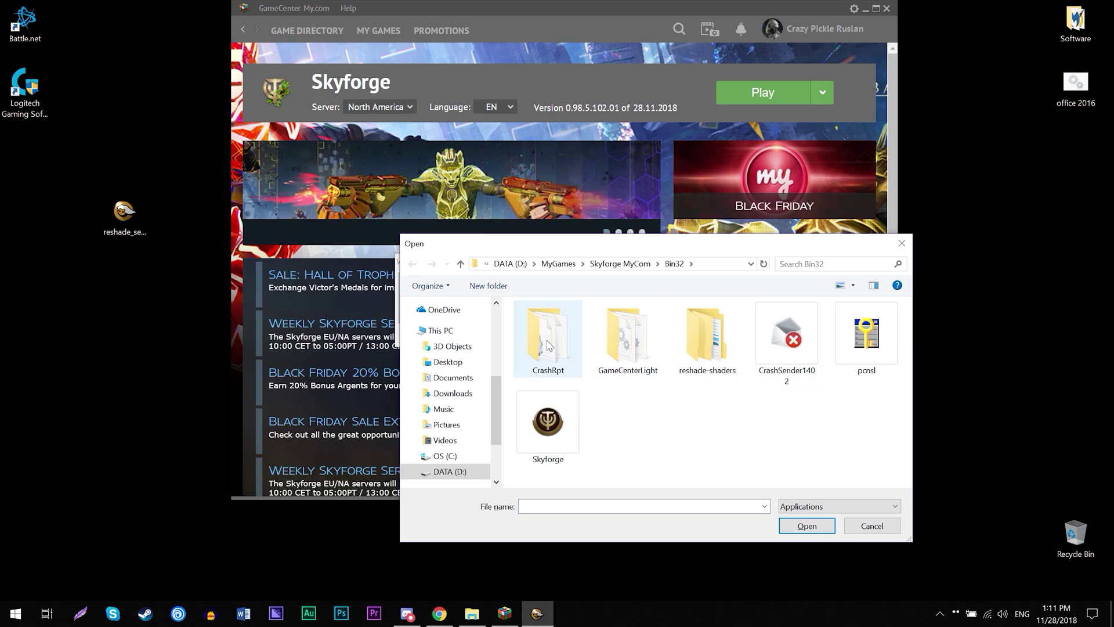
click(557, 427)
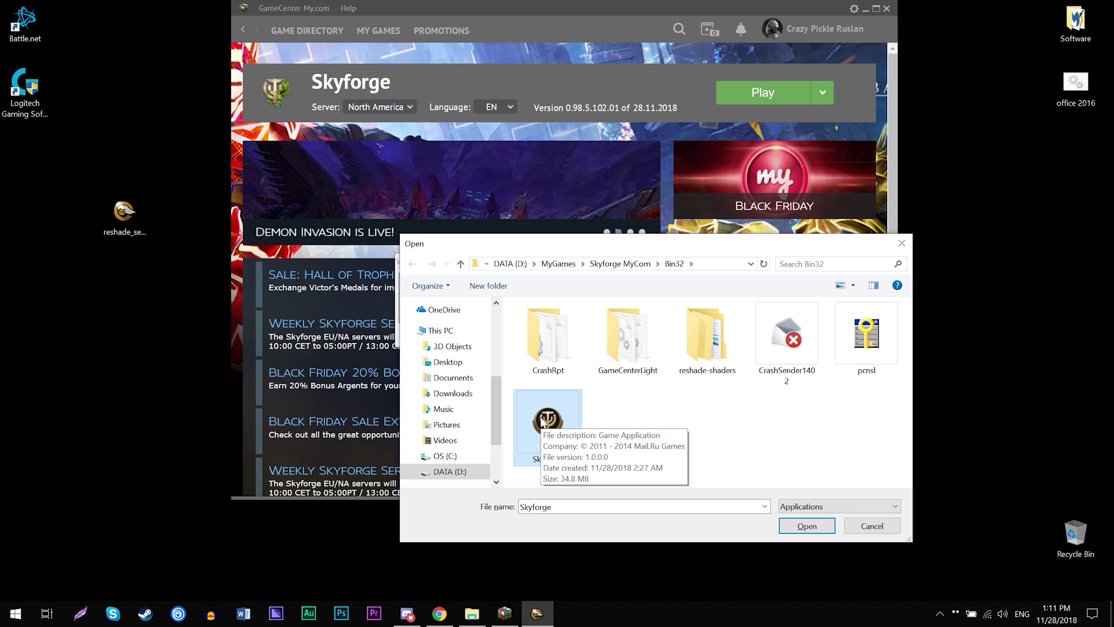
click(800, 527)
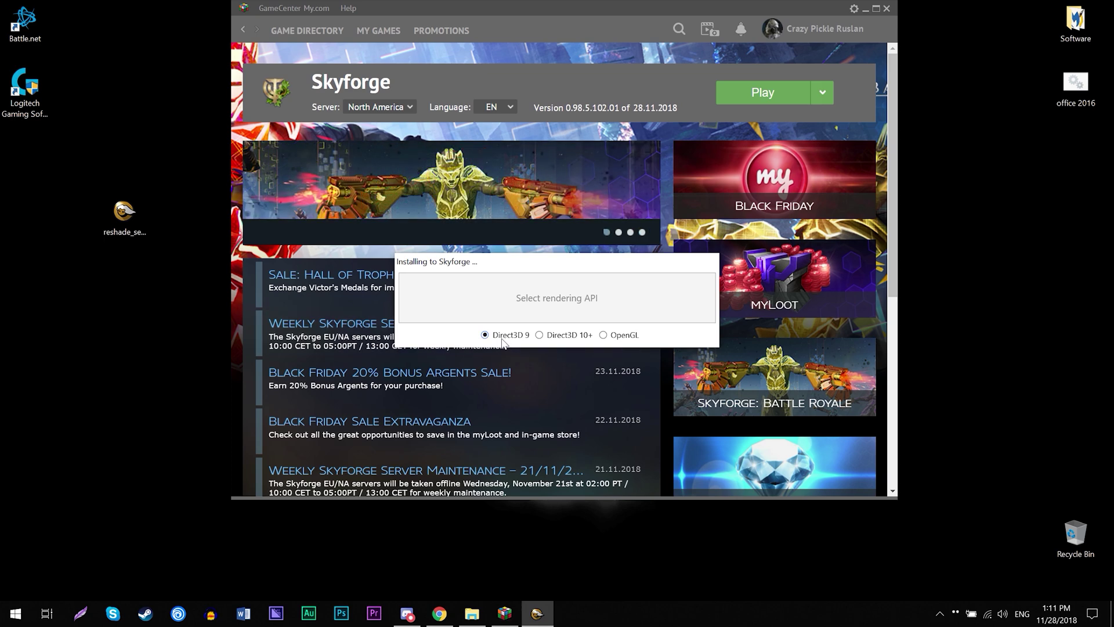
Step: Choose Direct3D 9 as the rendering API, overwrite the existing installation and accept downloading the standard effects collection
click(503, 338)
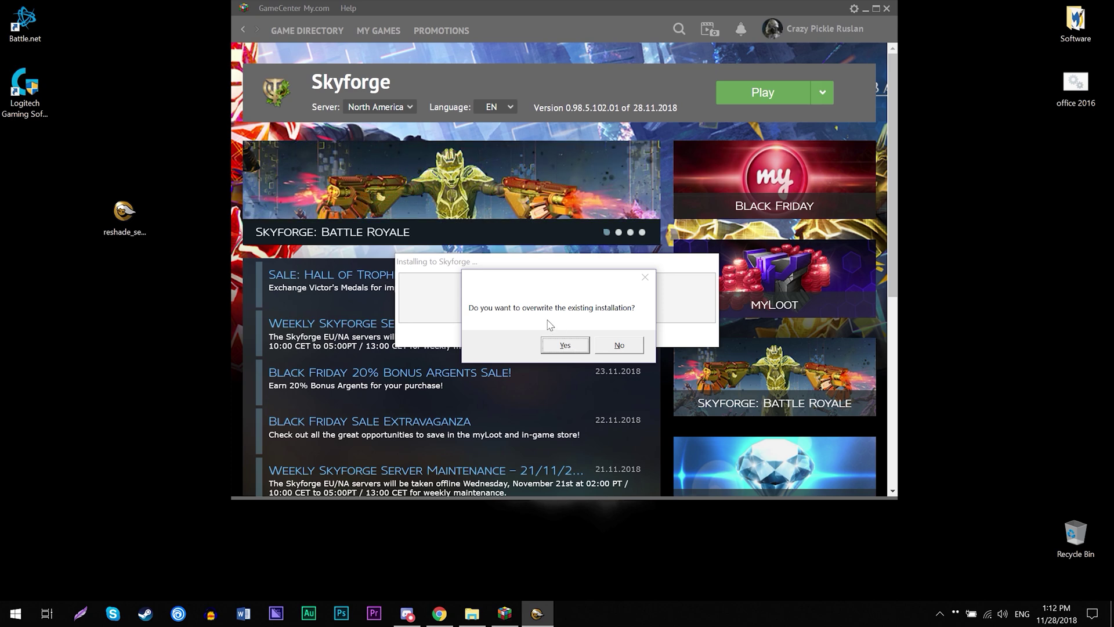
click(565, 345)
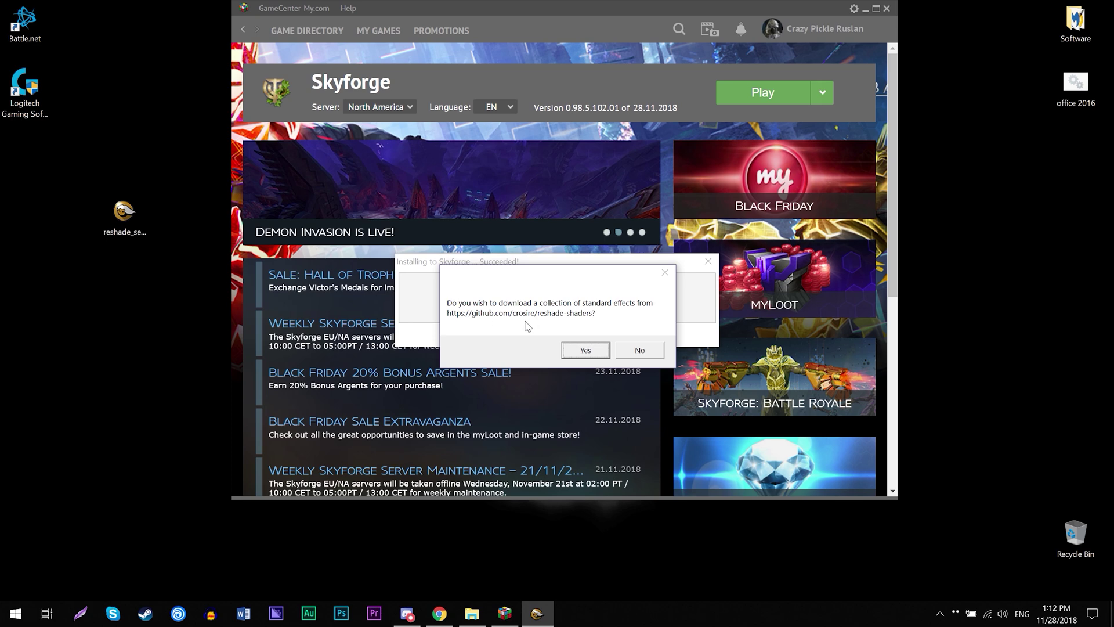
click(583, 353)
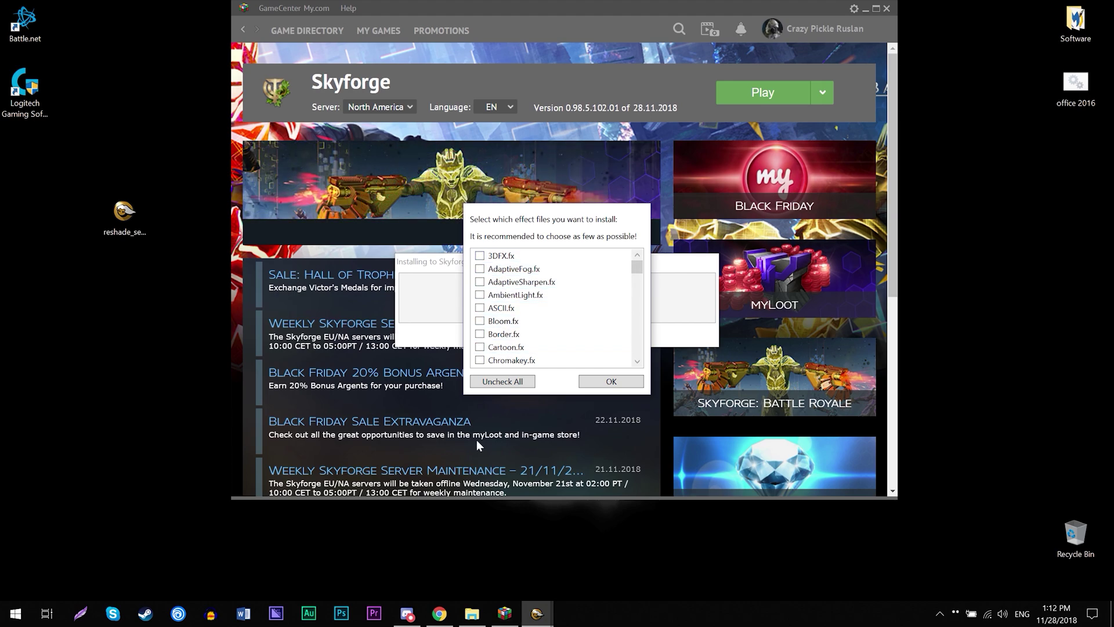
Step: Bring up the Shaders folder and look through the installer's effect file list to see which effects are ticked
click(472, 613)
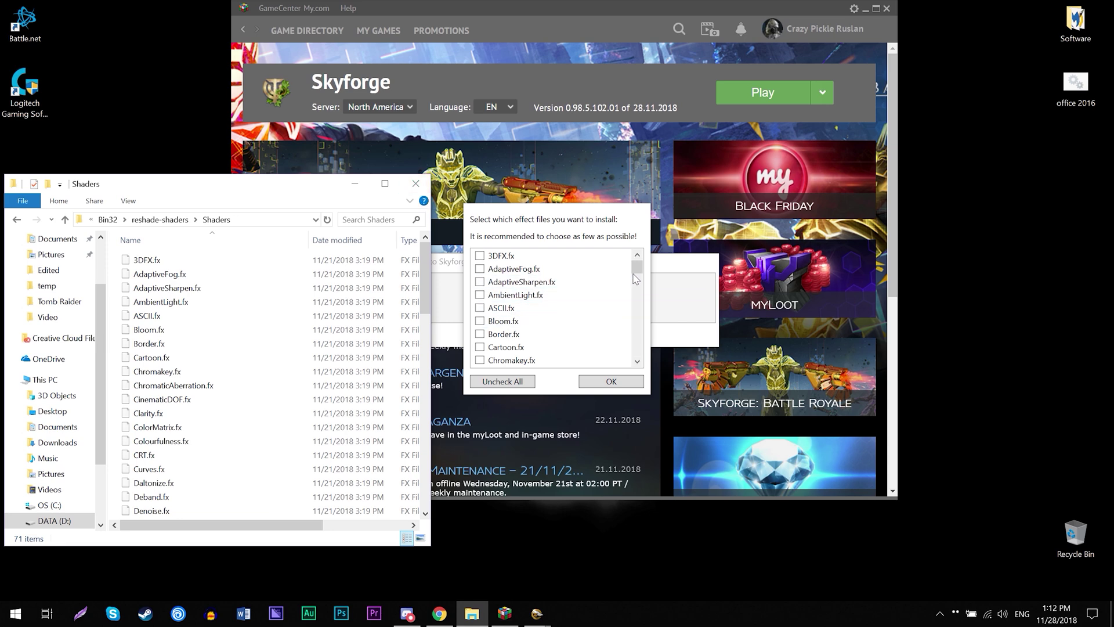
drag(635, 269, 635, 279)
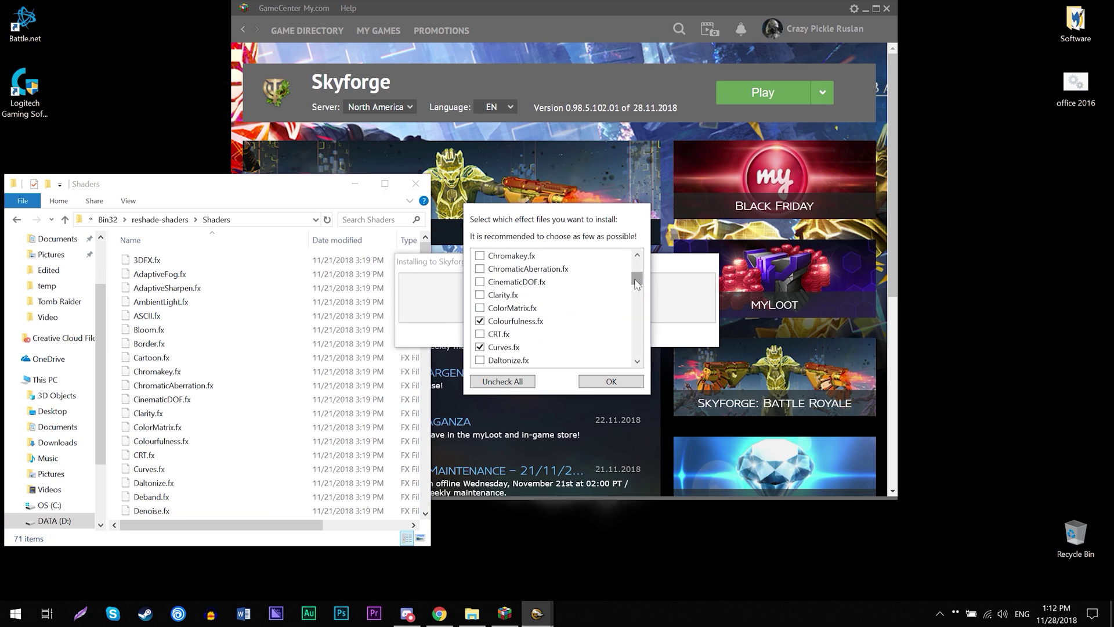
scroll(589, 308, down, 1)
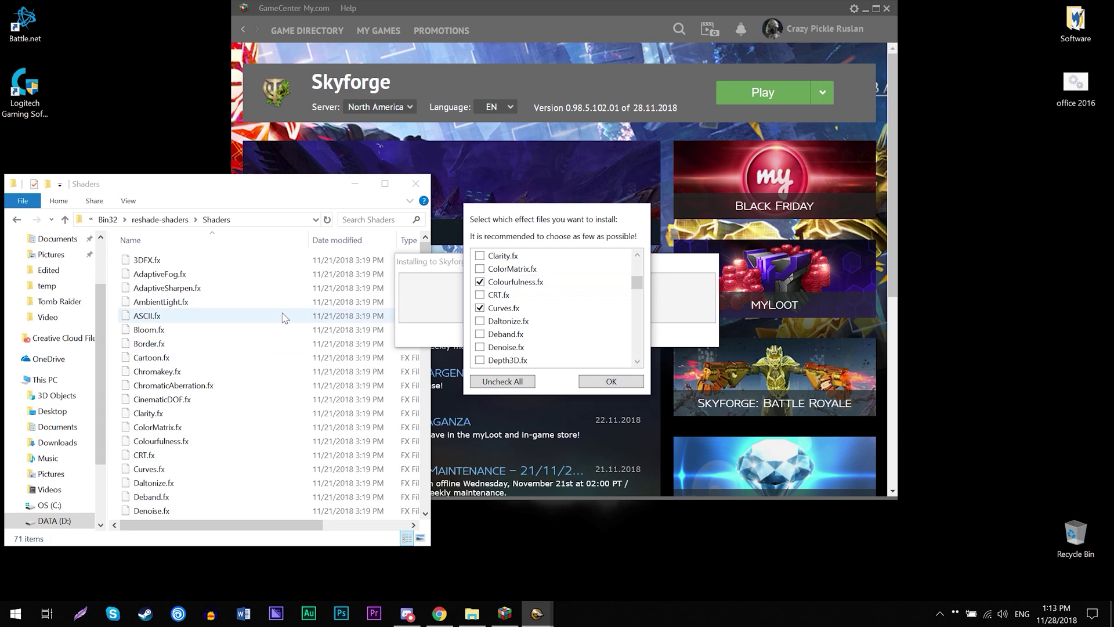
click(479, 308)
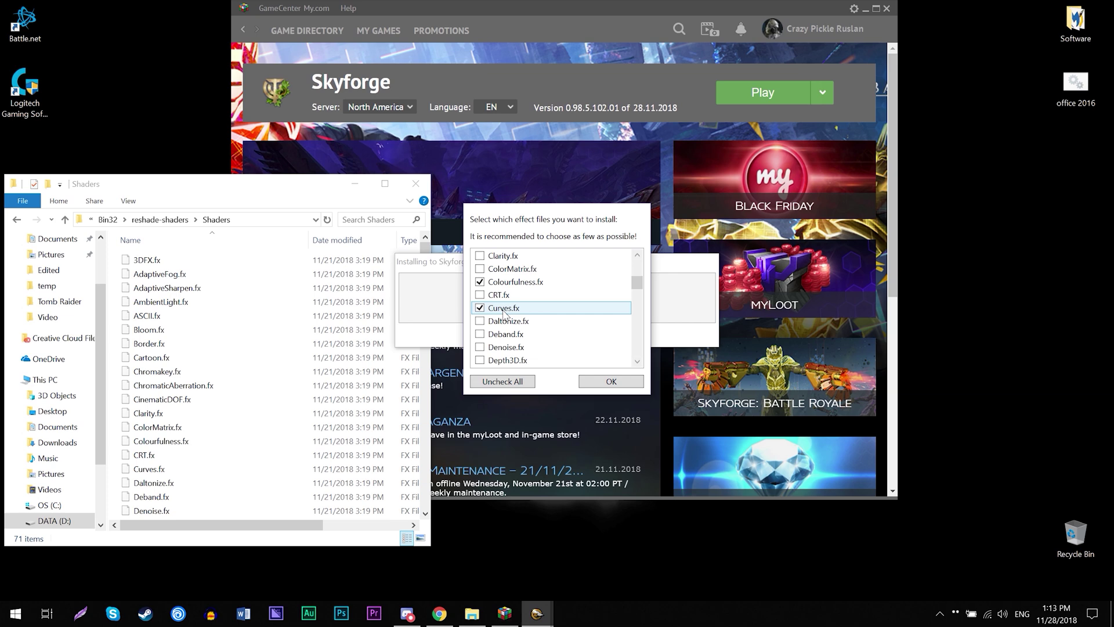
scroll(567, 312, down, 4)
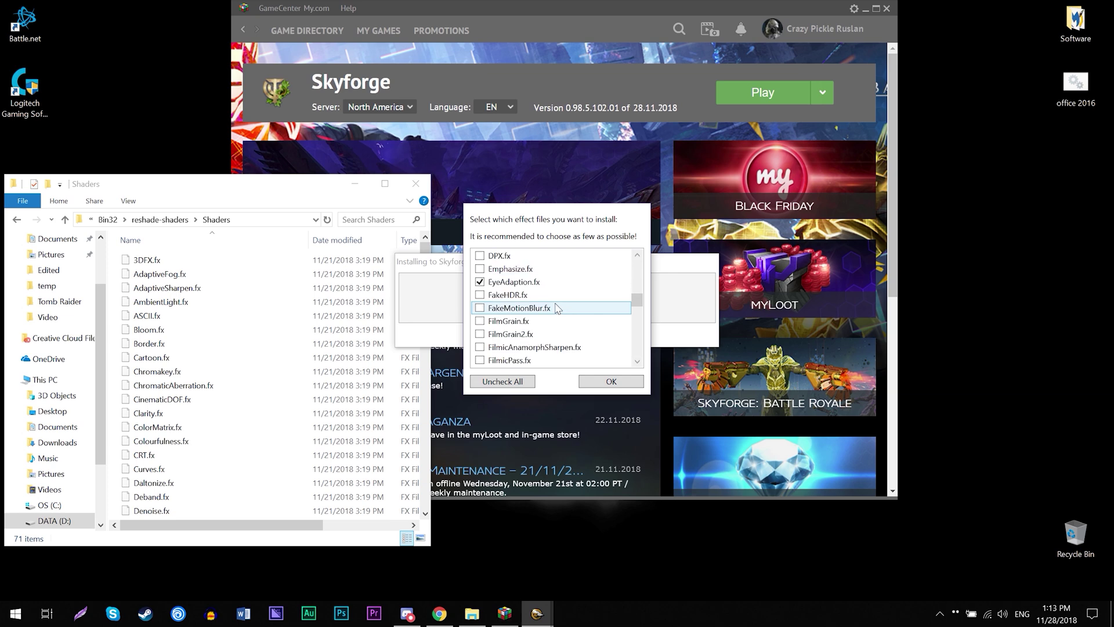
scroll(571, 297, down, 4)
scroll(566, 319, down, 1)
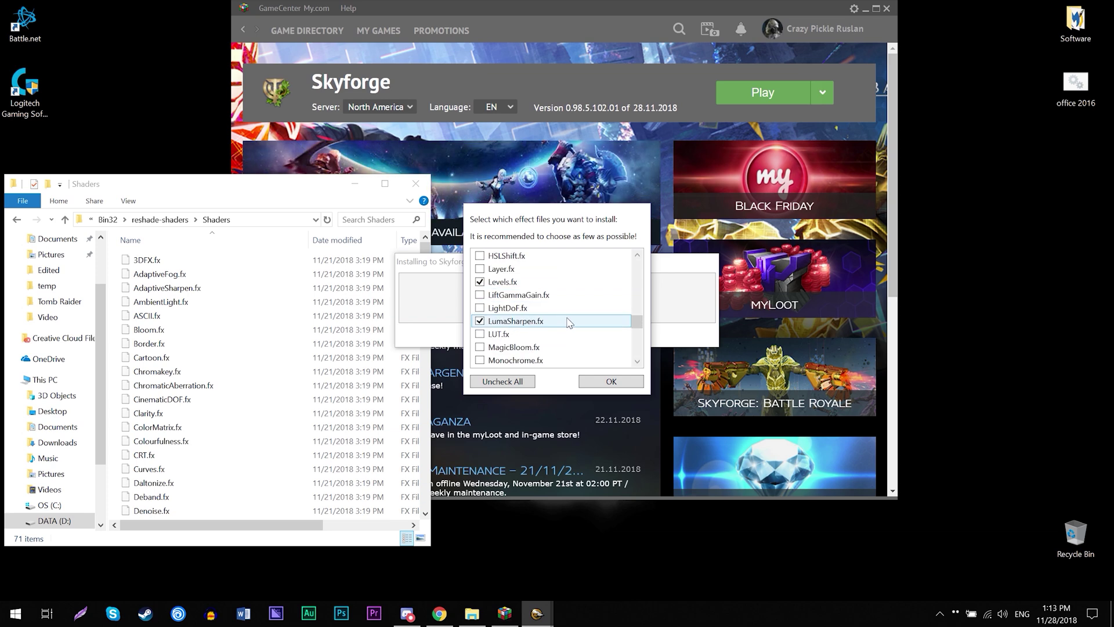
scroll(568, 323, down, 3)
scroll(568, 321, down, 1)
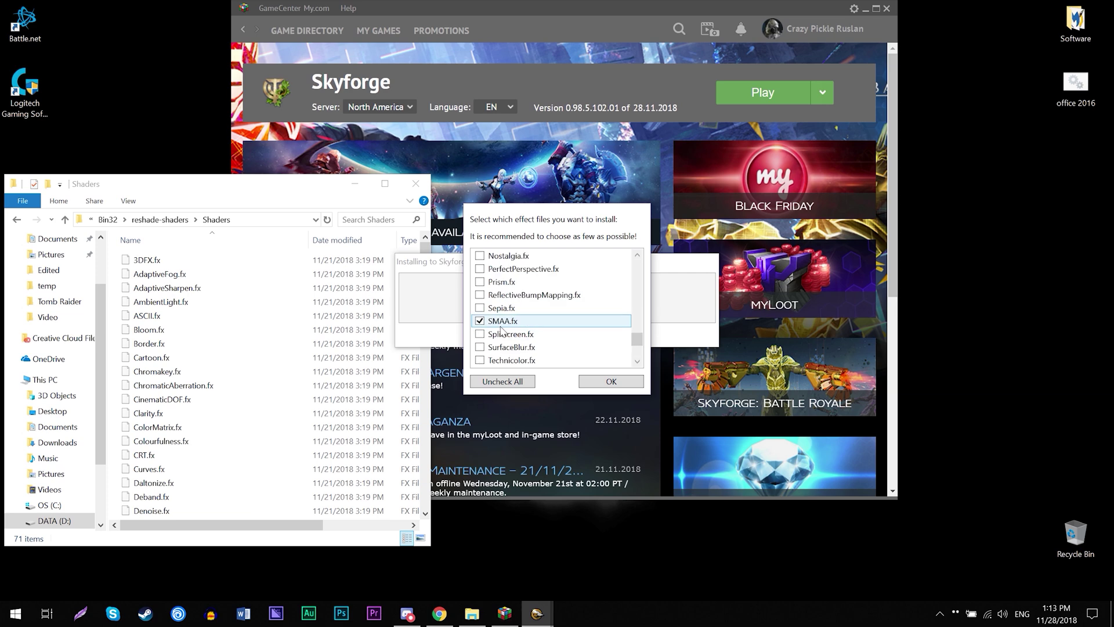
scroll(569, 319, down, 3)
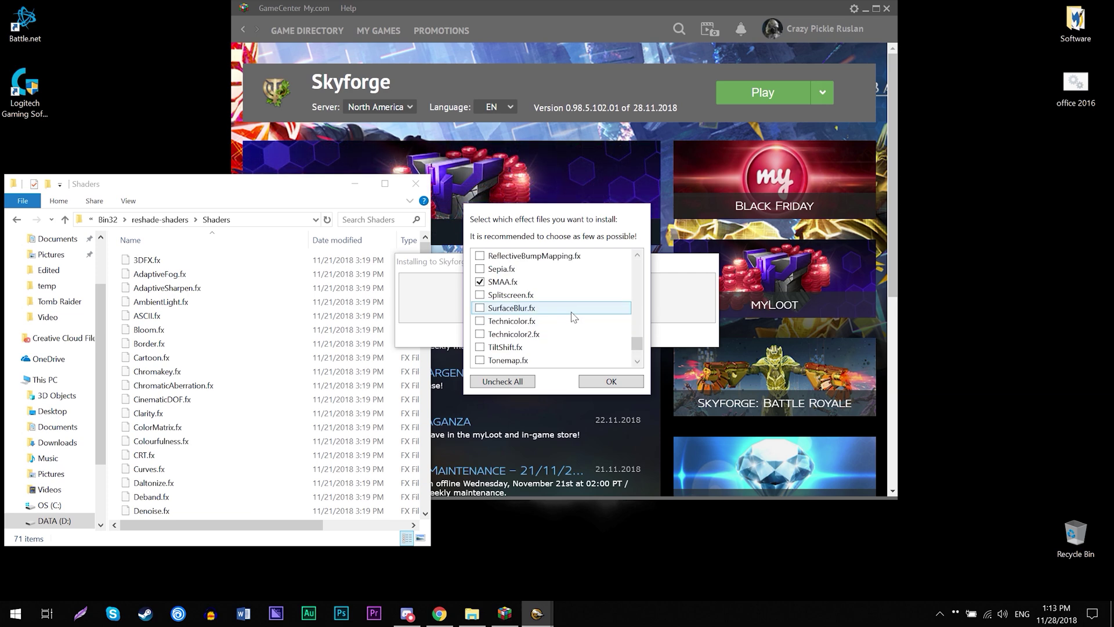
Step: Install only the Colourfulness, Curves, EyeAdaption, Levels, LumaSharpen and SMAA effect files
scroll(572, 316, up, 3)
click(522, 348)
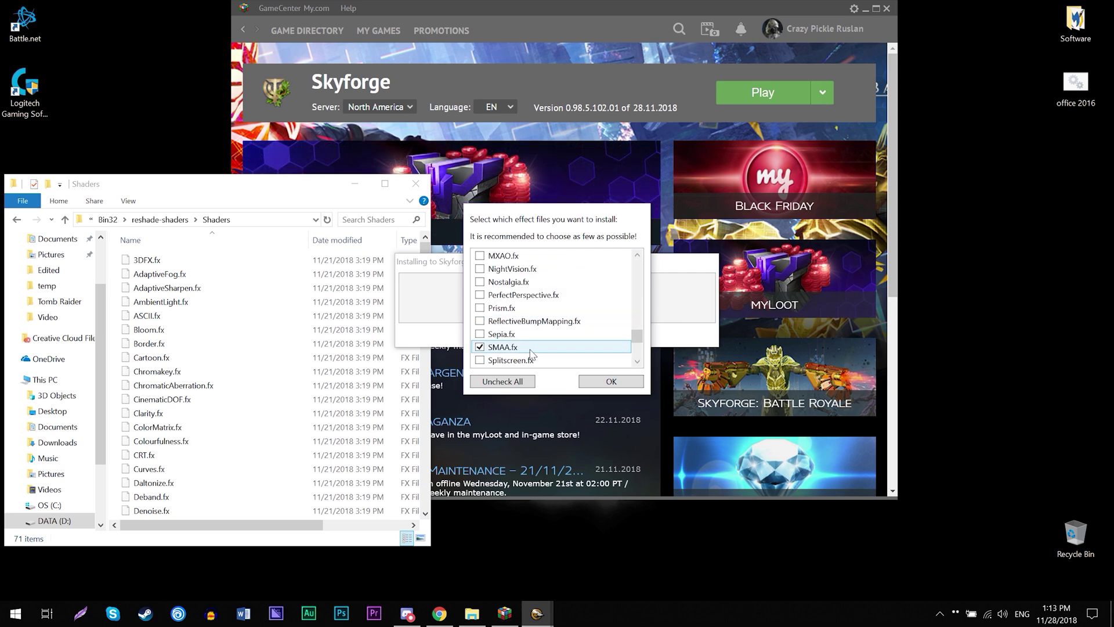
scroll(512, 348, up, 5)
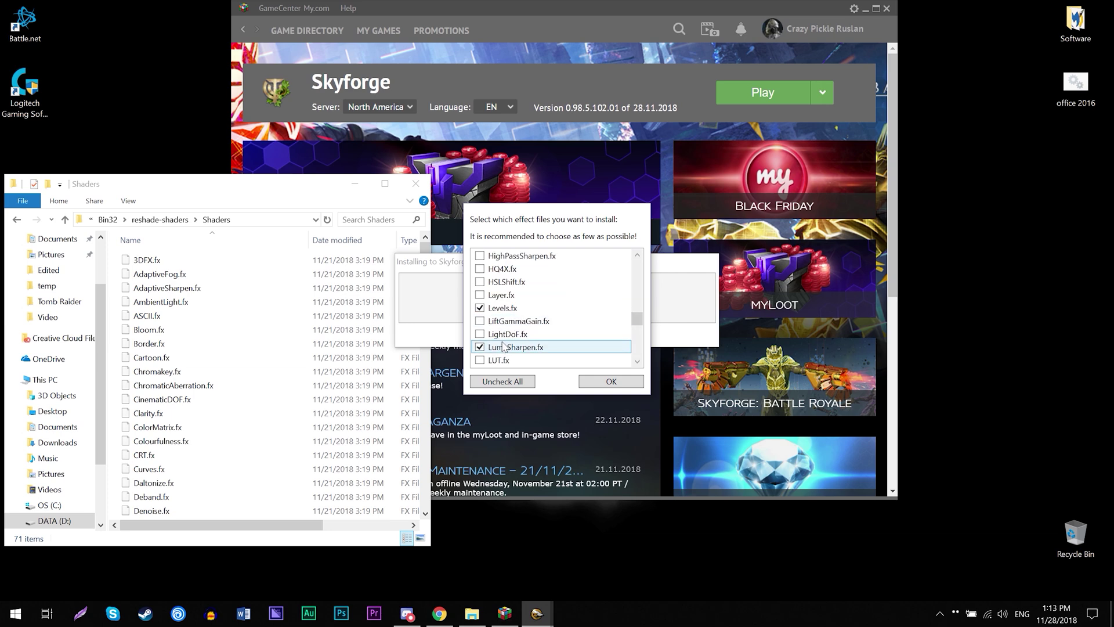
click(503, 308)
scroll(504, 312, up, 4)
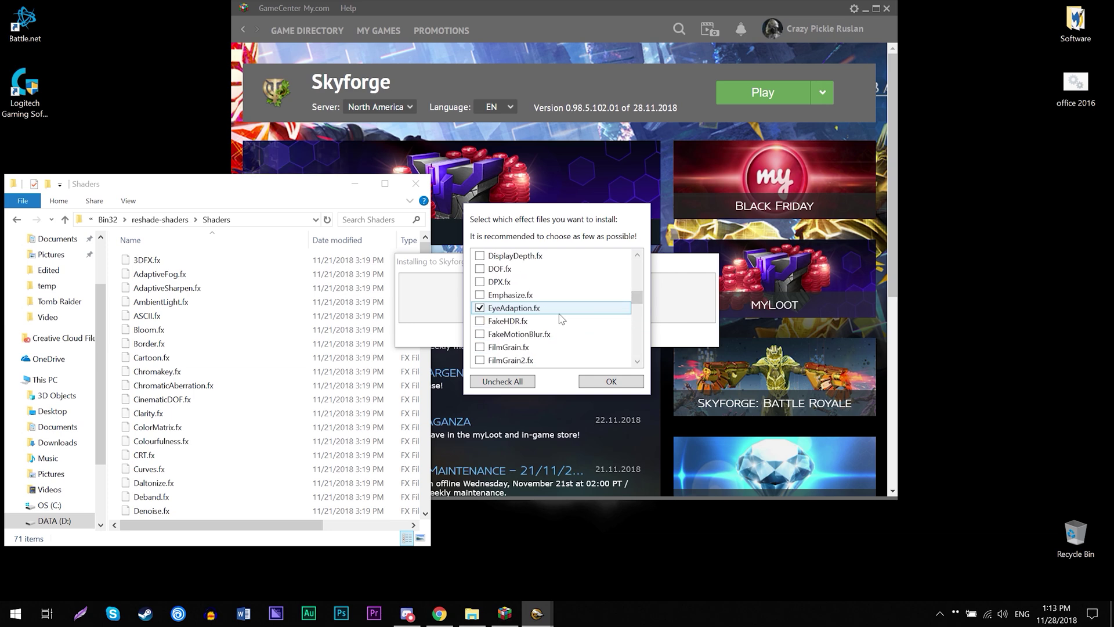
click(515, 309)
scroll(516, 315, up, 2)
click(502, 281)
scroll(503, 282, up, 1)
click(505, 269)
scroll(540, 328, up, 4)
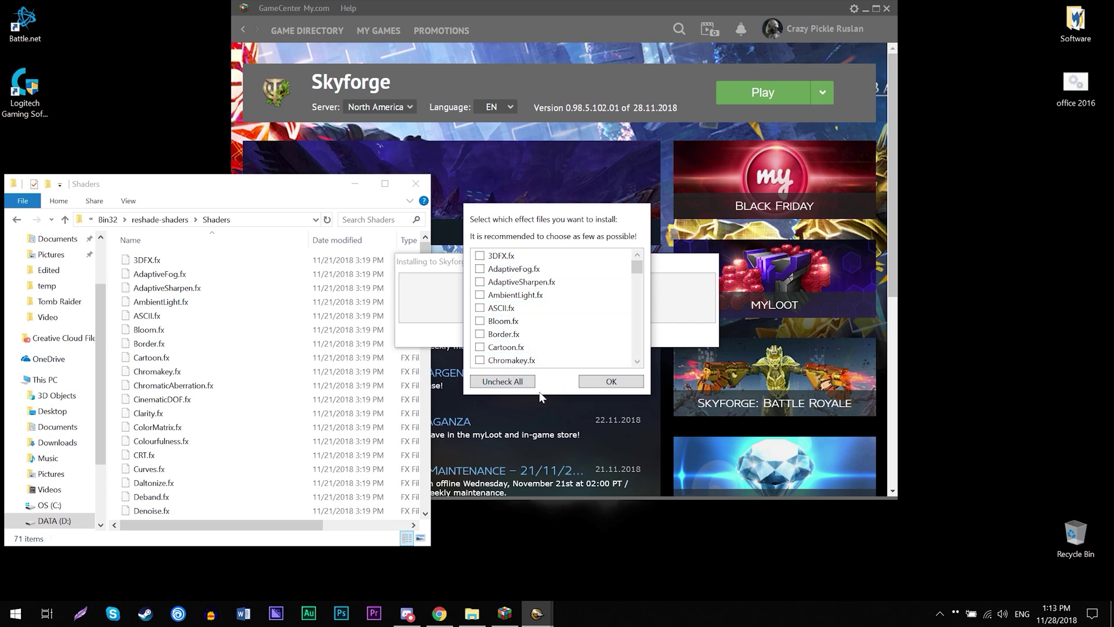
click(612, 382)
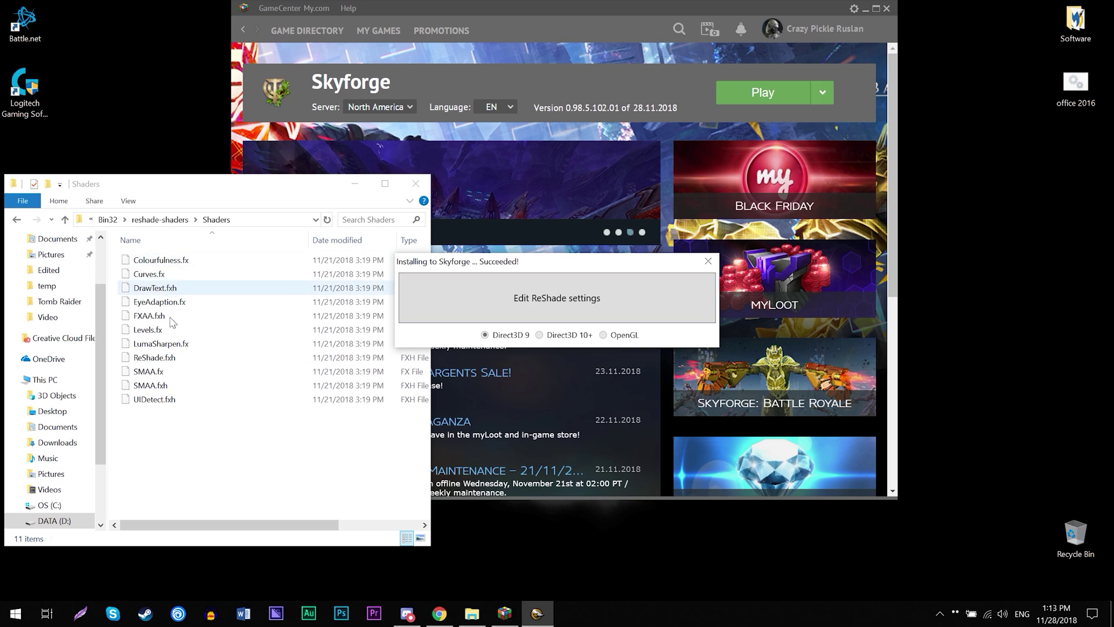
Step: Examine the installed files in the Shaders folder, selecting Colourfulness.fx, Curves.fx, EyeAdaption.fx, Levels.fx, LumaSharpen.fx and SMAA.fx
drag(177, 436, 142, 262)
click(167, 434)
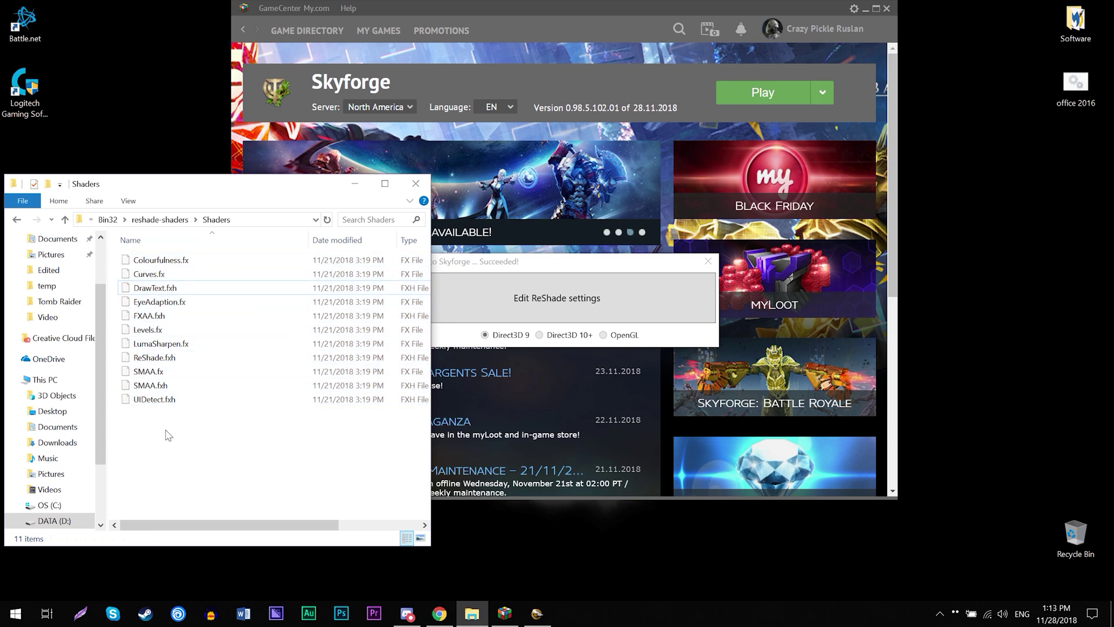
click(143, 390)
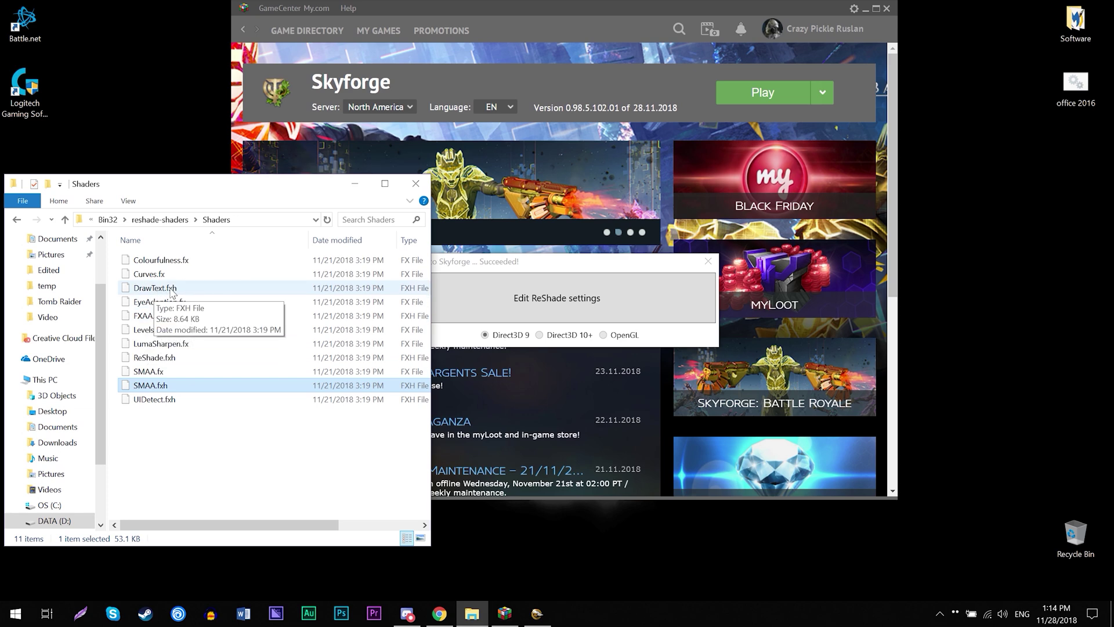
click(125, 433)
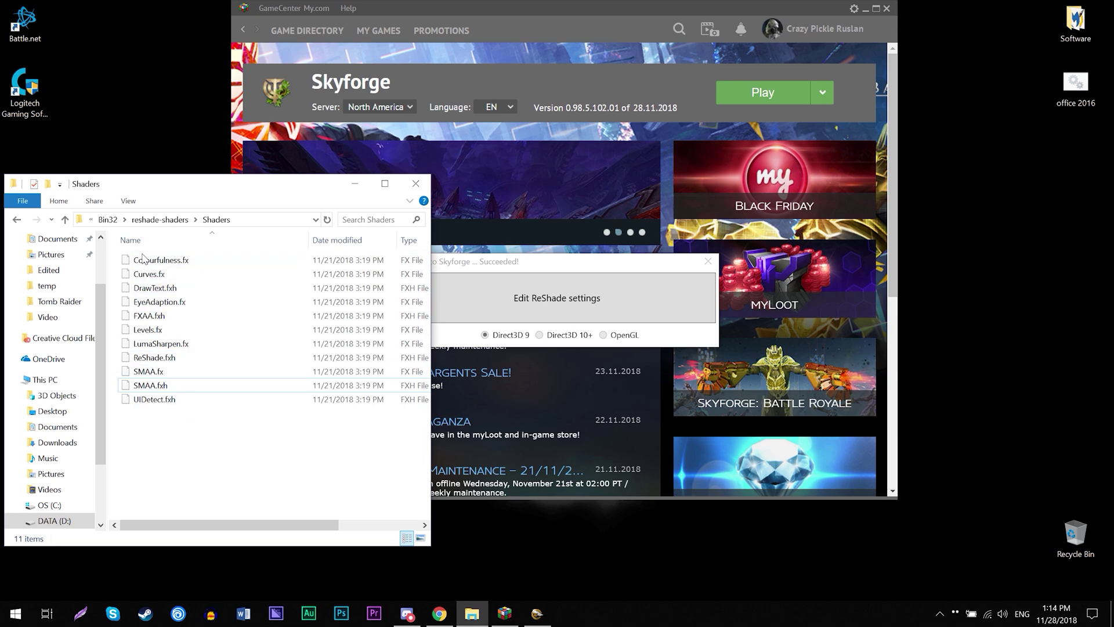
click(158, 262)
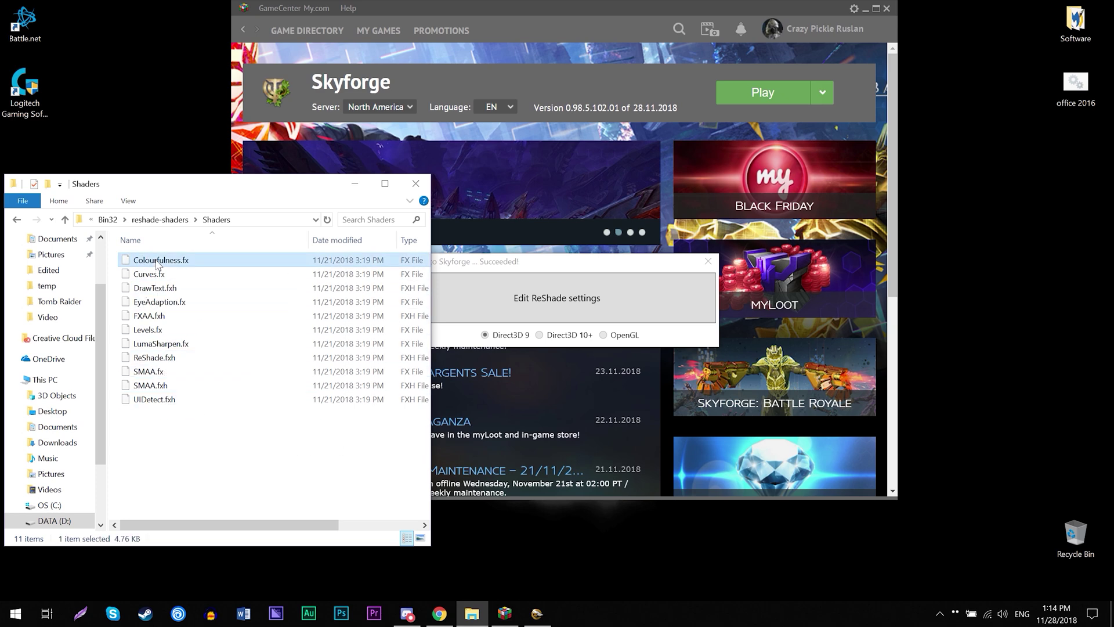
ctrl+click(155, 275)
ctrl+click(158, 302)
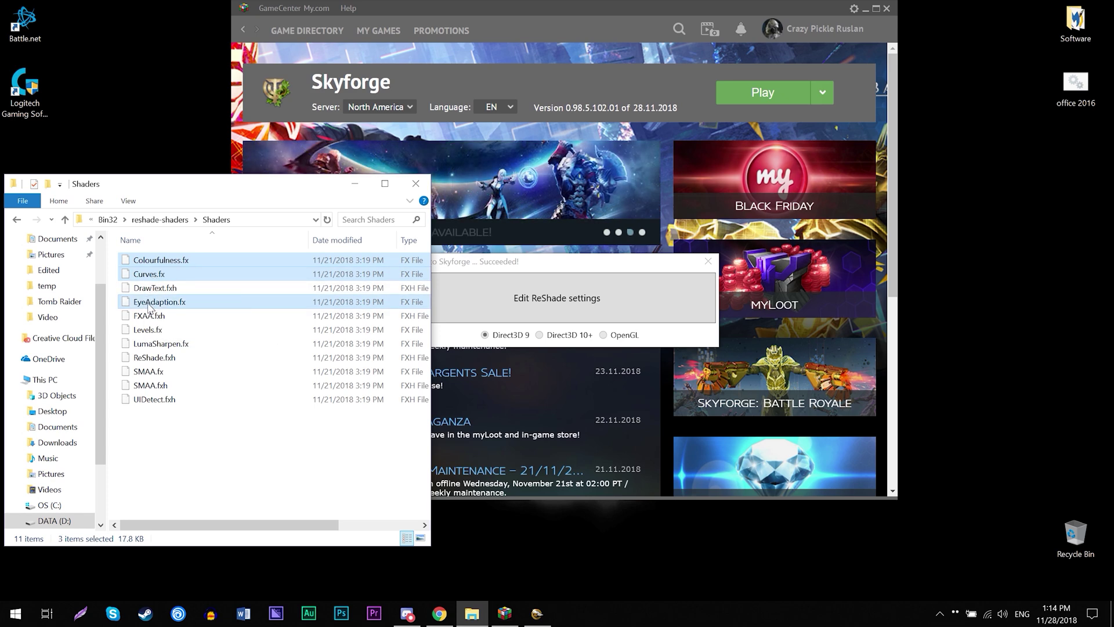
ctrl+click(155, 330)
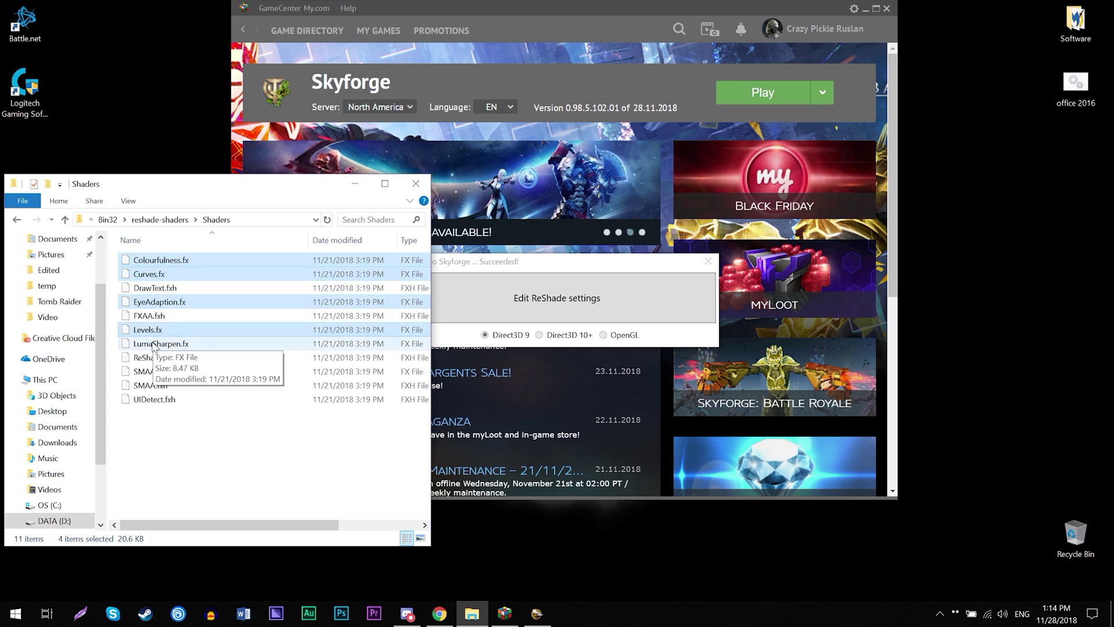
ctrl+click(155, 344)
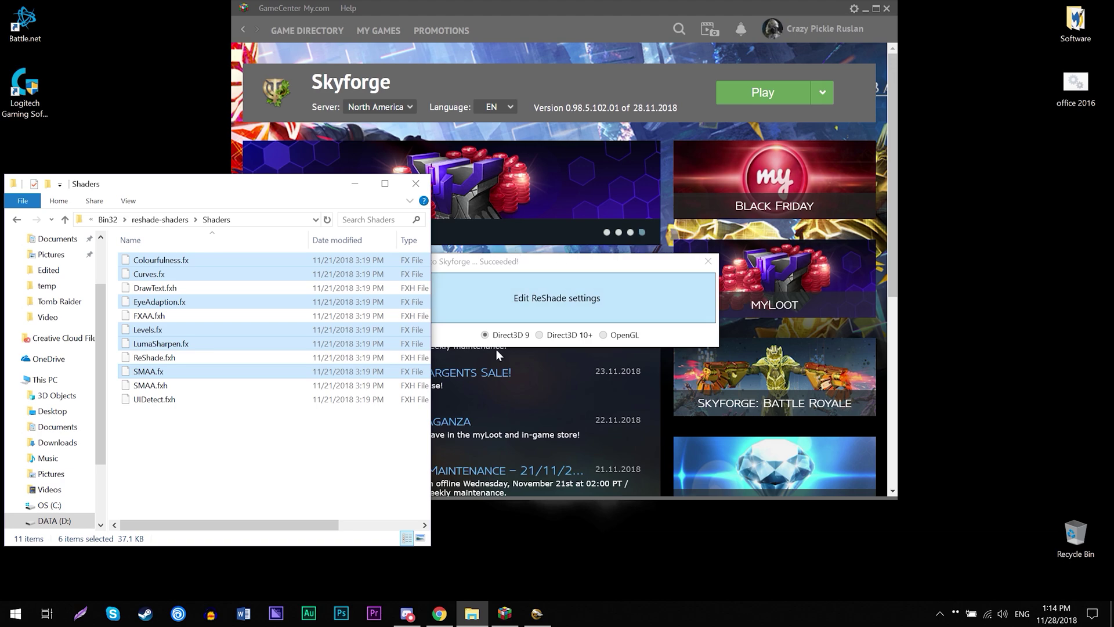
Step: Close the Shaders folder and the ReShade installer, and launch Skyforge from GameCenter
click(416, 184)
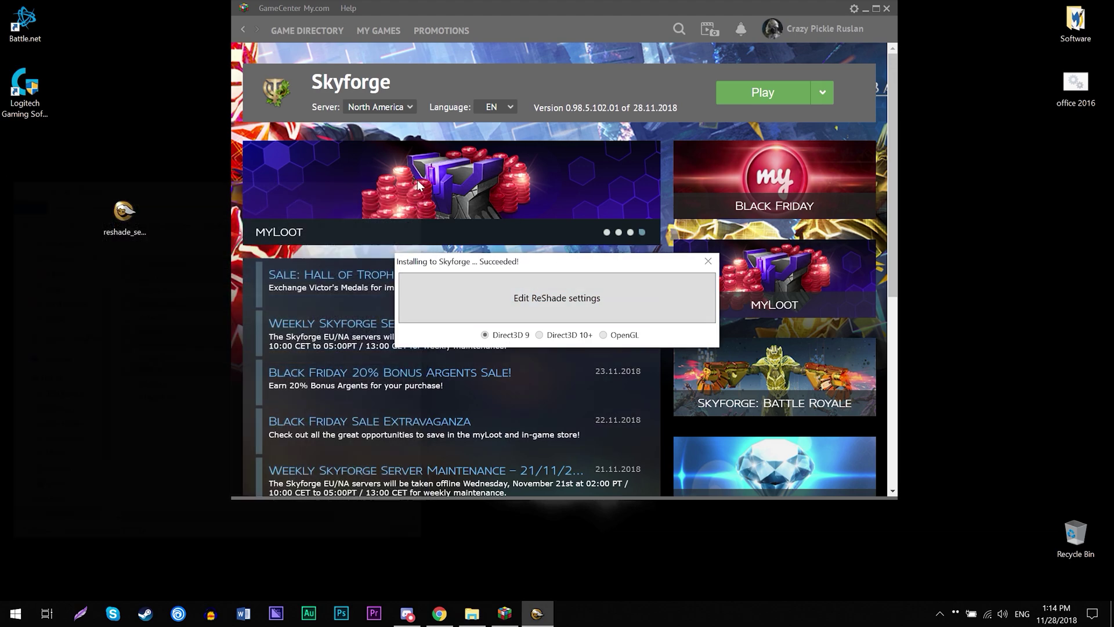
click(708, 262)
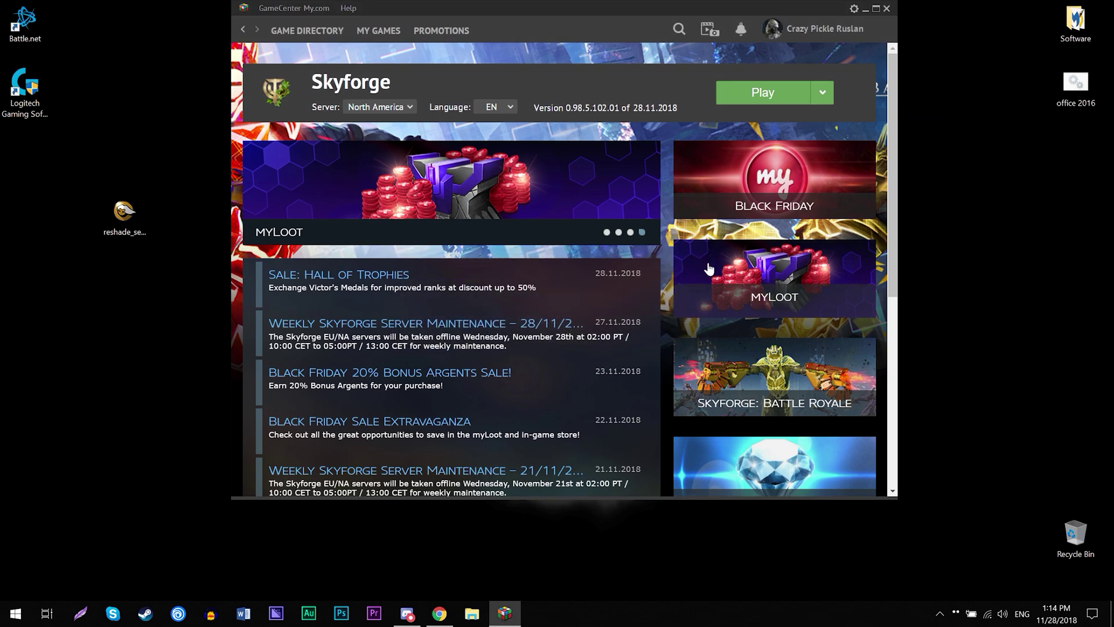
click(764, 93)
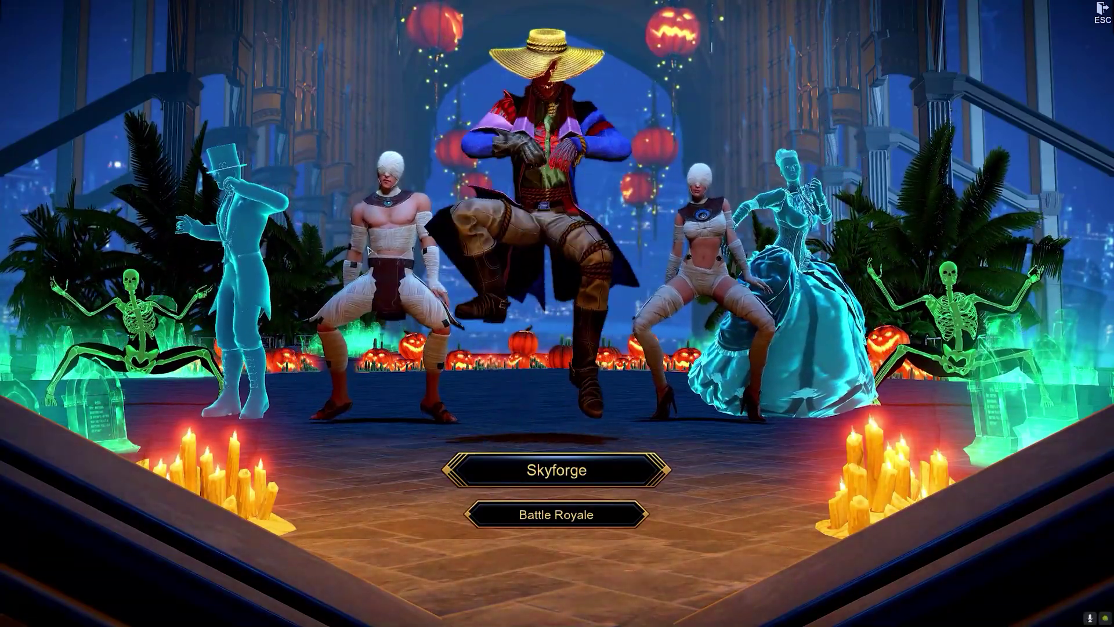
Step: Open the ReShade overlay in the game and enlarge its effect settings area by shrinking the effect list above it
key(Home)
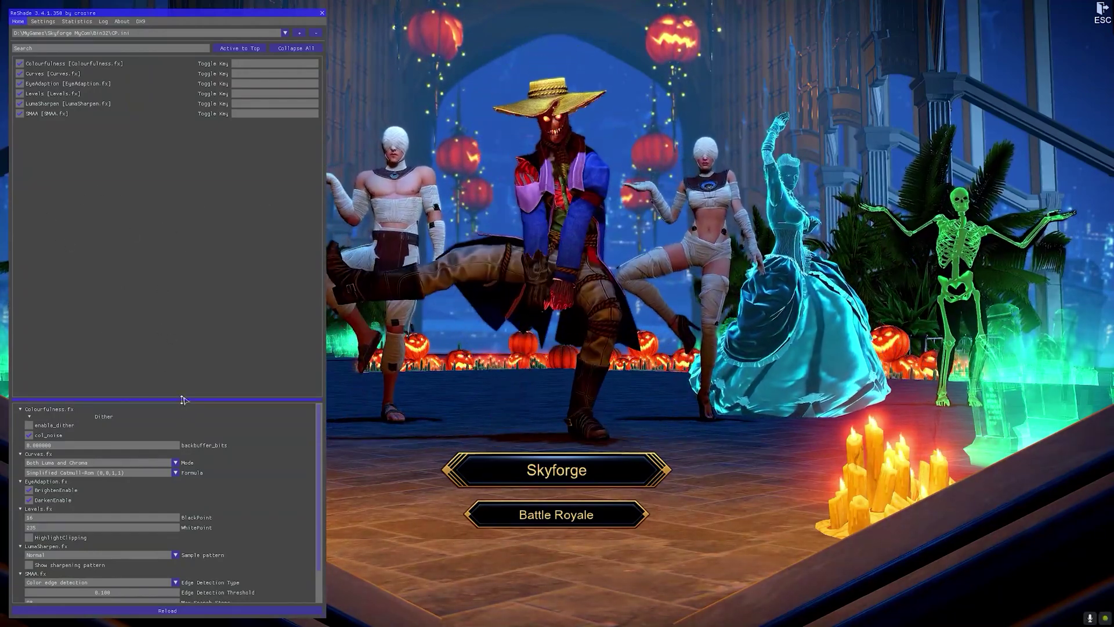
drag(183, 396, 185, 134)
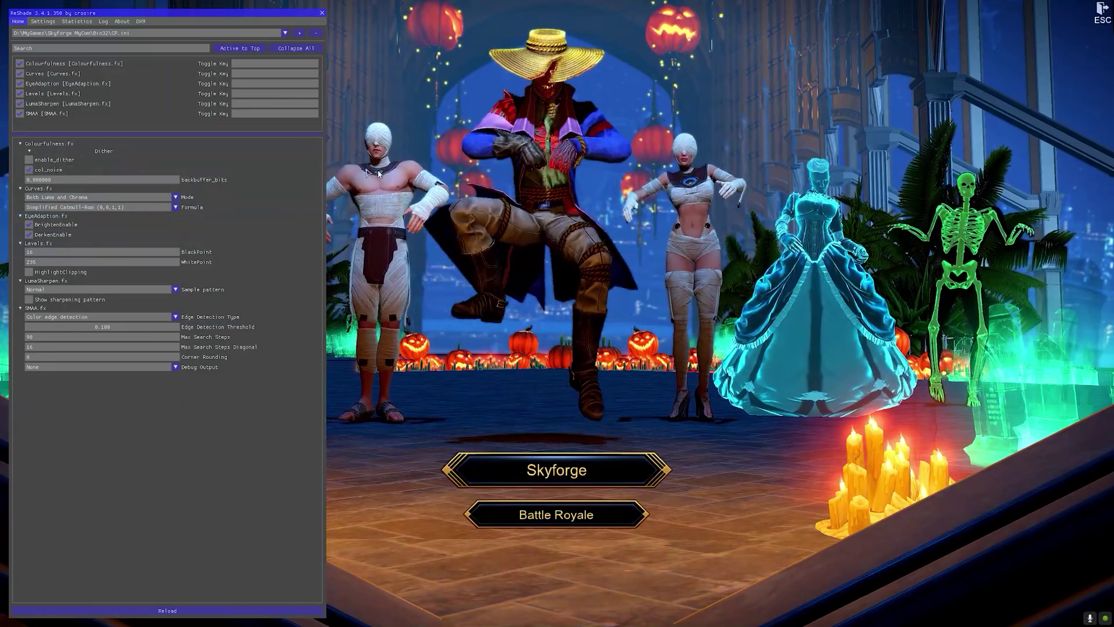
click(21, 143)
click(21, 143)
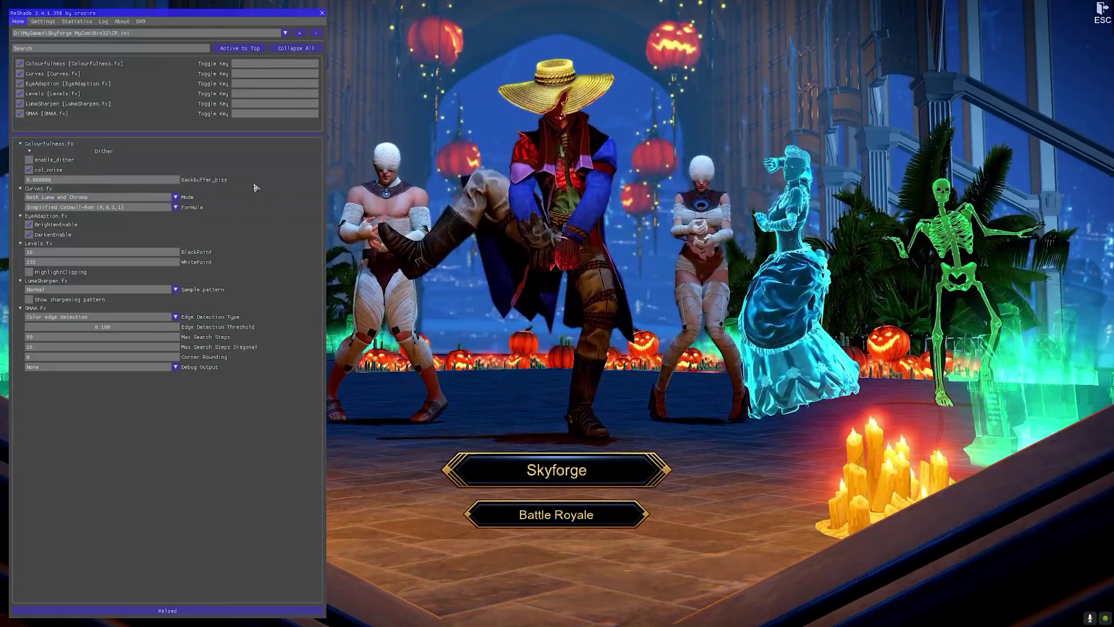
click(41, 21)
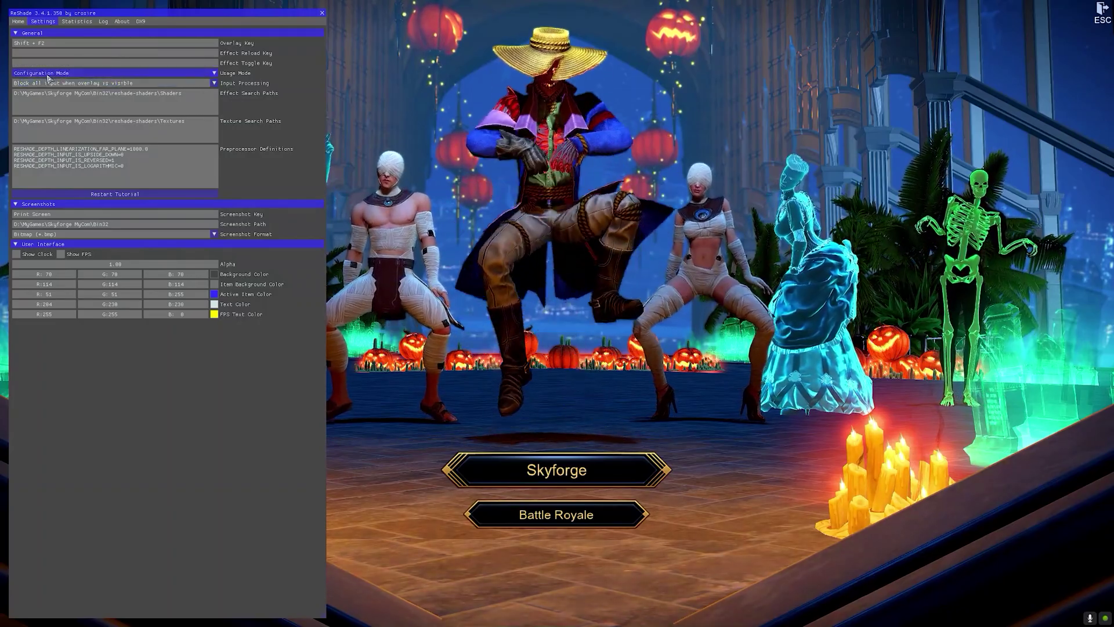
click(17, 21)
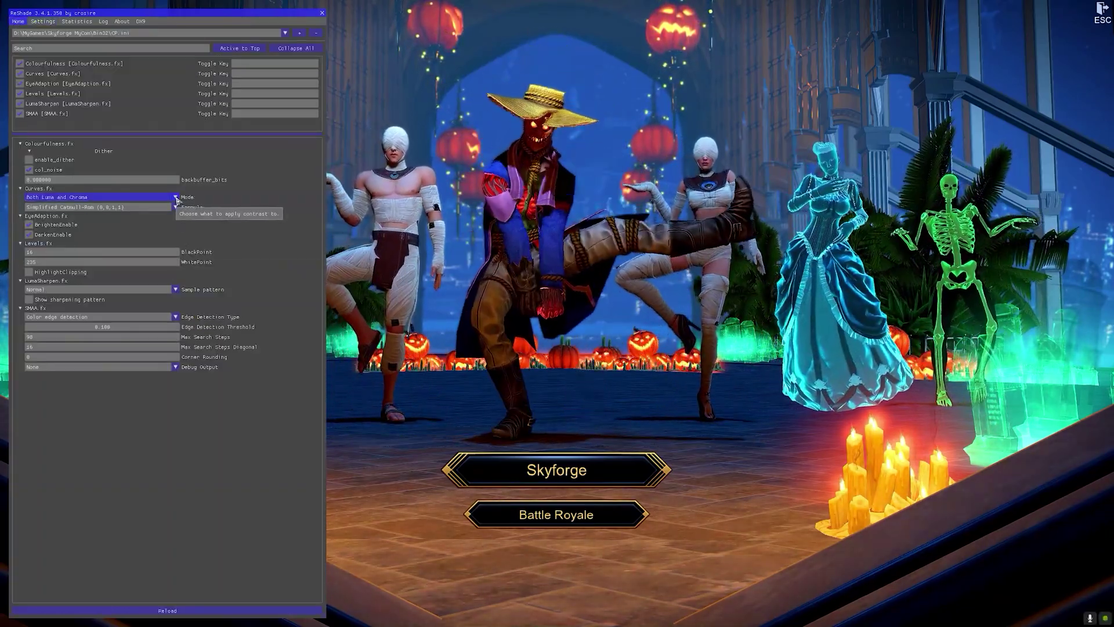
Step: Choose Both Luma and Chroma as the Curves mode and dismiss the Performance Mode reminder
click(176, 198)
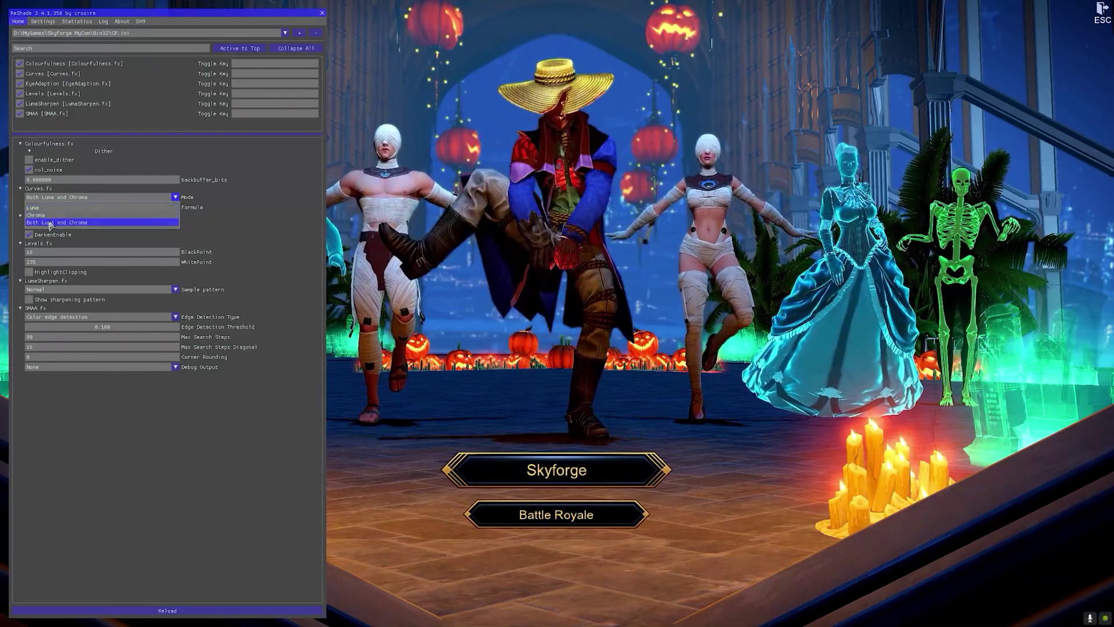
click(154, 224)
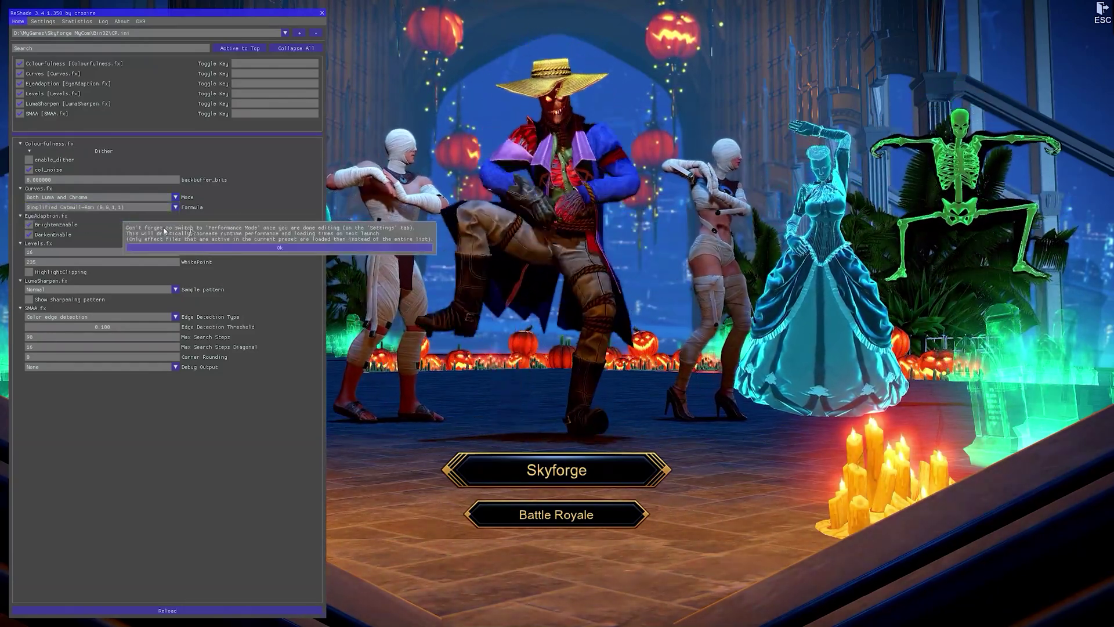
click(253, 248)
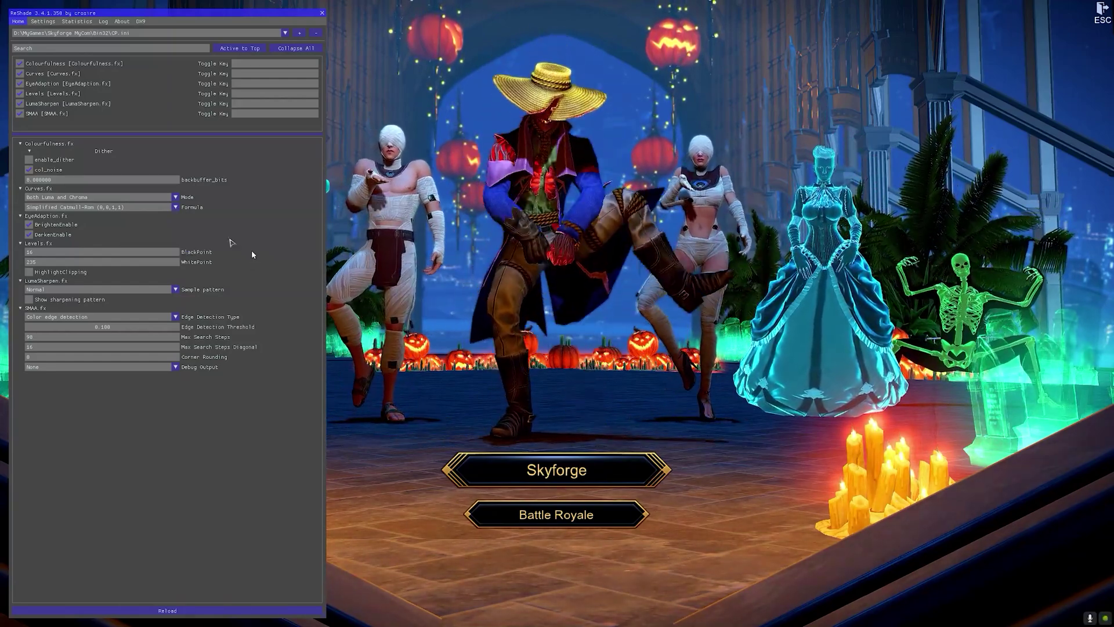
Step: Examine the available Curves formulas and LumaSharpen sample patterns, leaving the existing choices in place
click(176, 207)
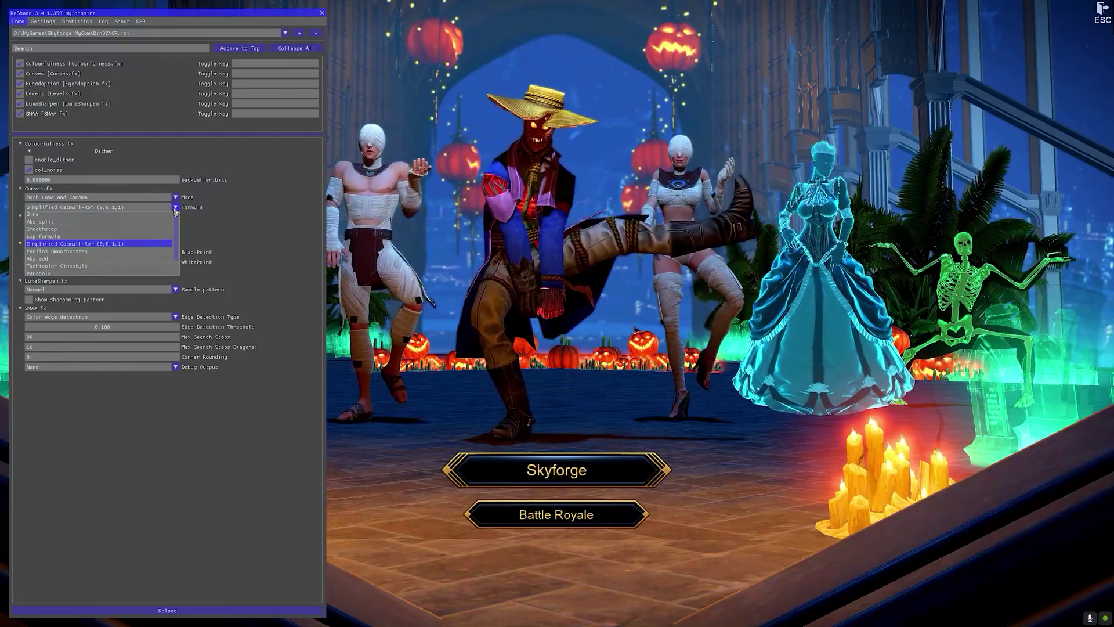
click(308, 241)
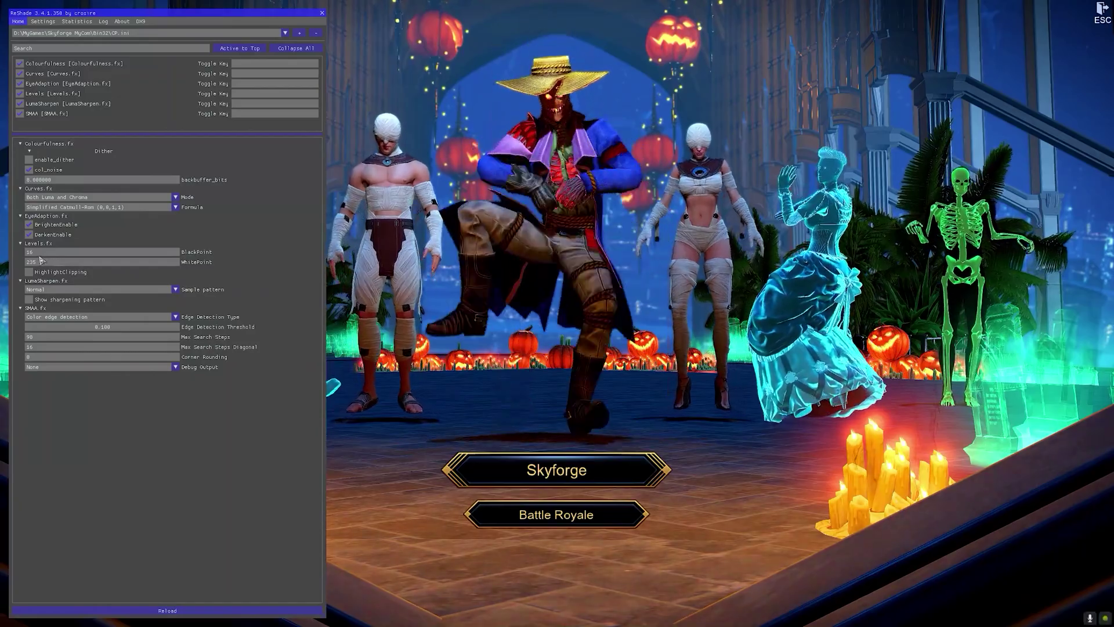
click(175, 289)
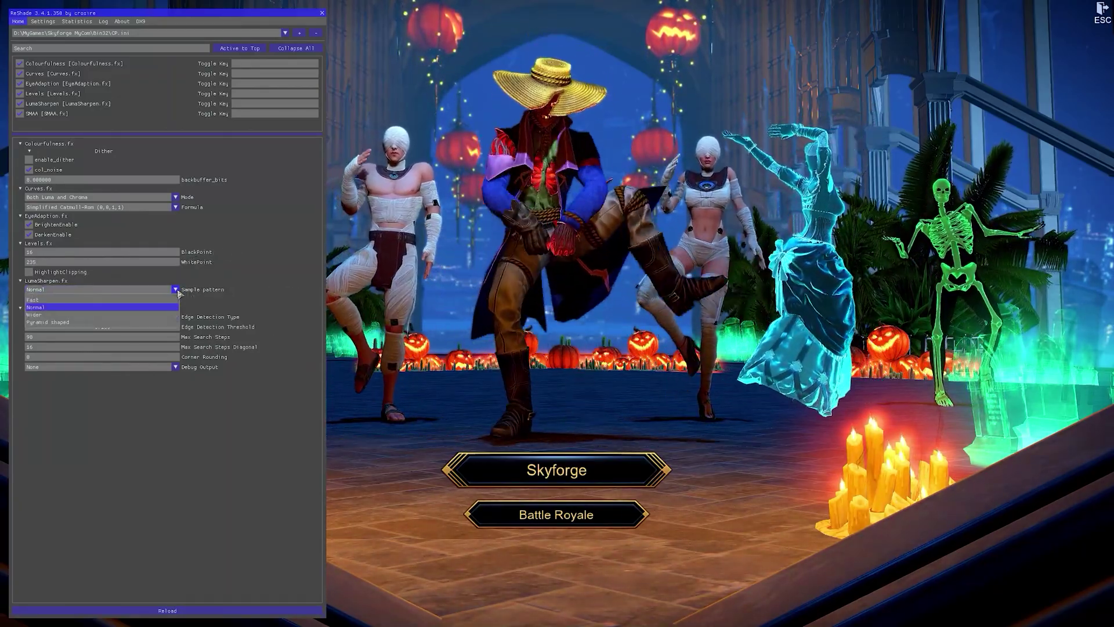
click(271, 270)
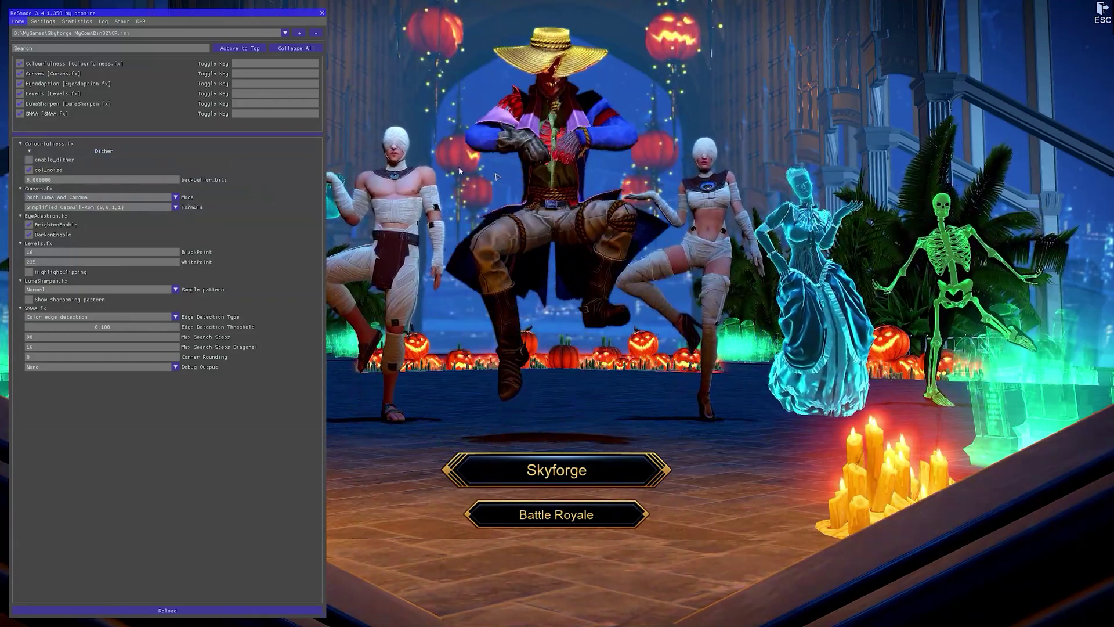
Step: Disable the Colourfulness, Curves, EyeAdaption, Levels, LumaSharpen and SMAA effects to view the game without them
click(20, 64)
click(19, 74)
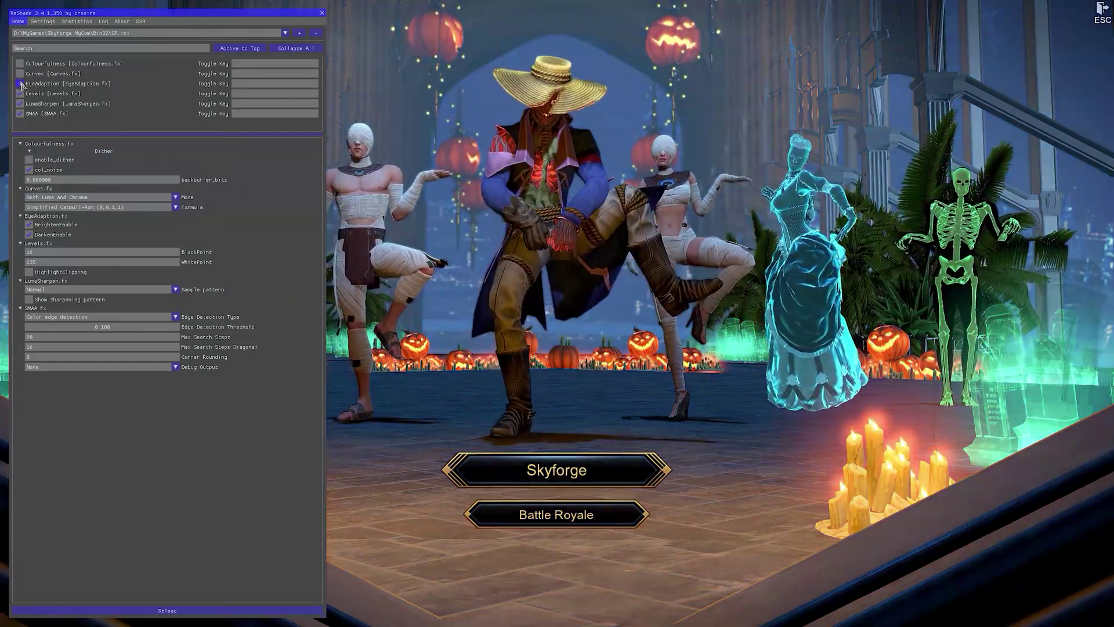
click(19, 84)
click(20, 93)
click(20, 103)
click(19, 113)
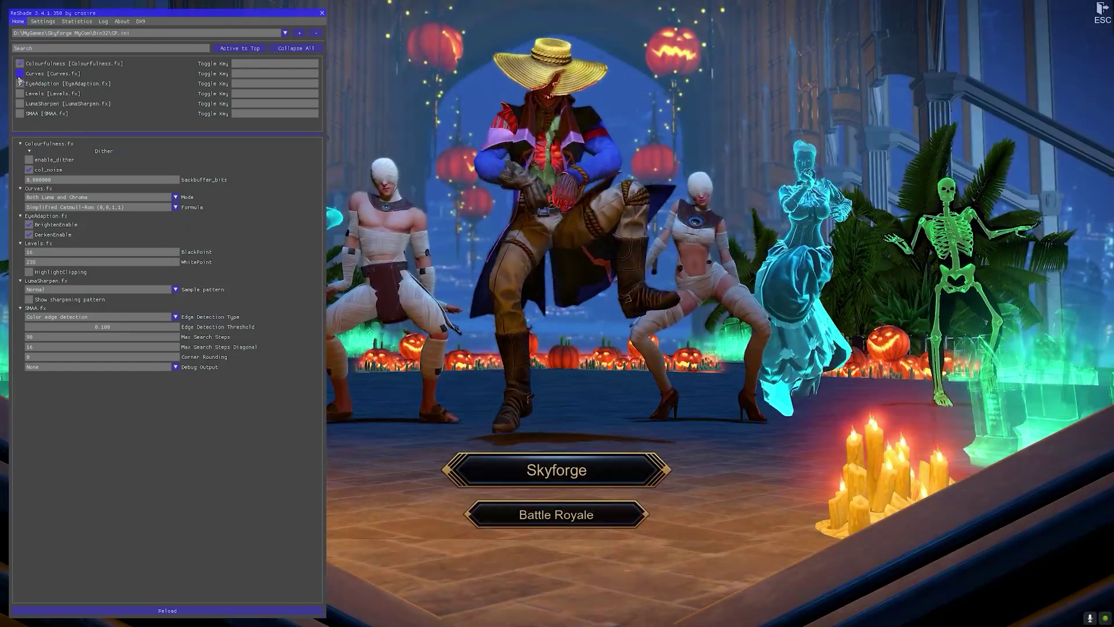
Step: Turn all six effects back on to compare the game's picture with them active
click(19, 84)
click(20, 93)
click(20, 103)
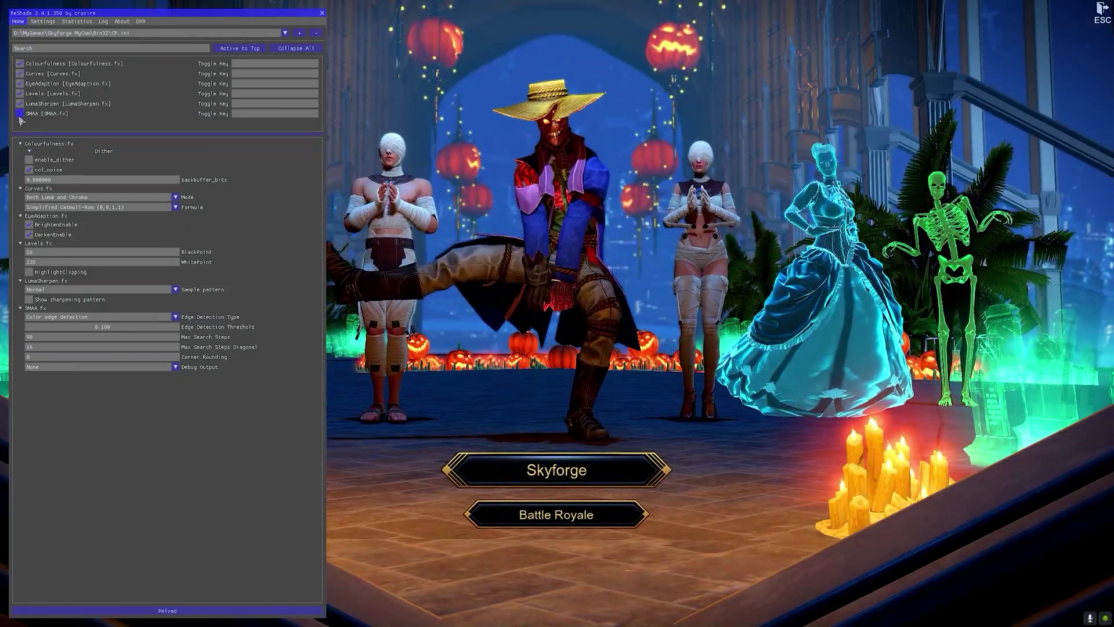
click(20, 113)
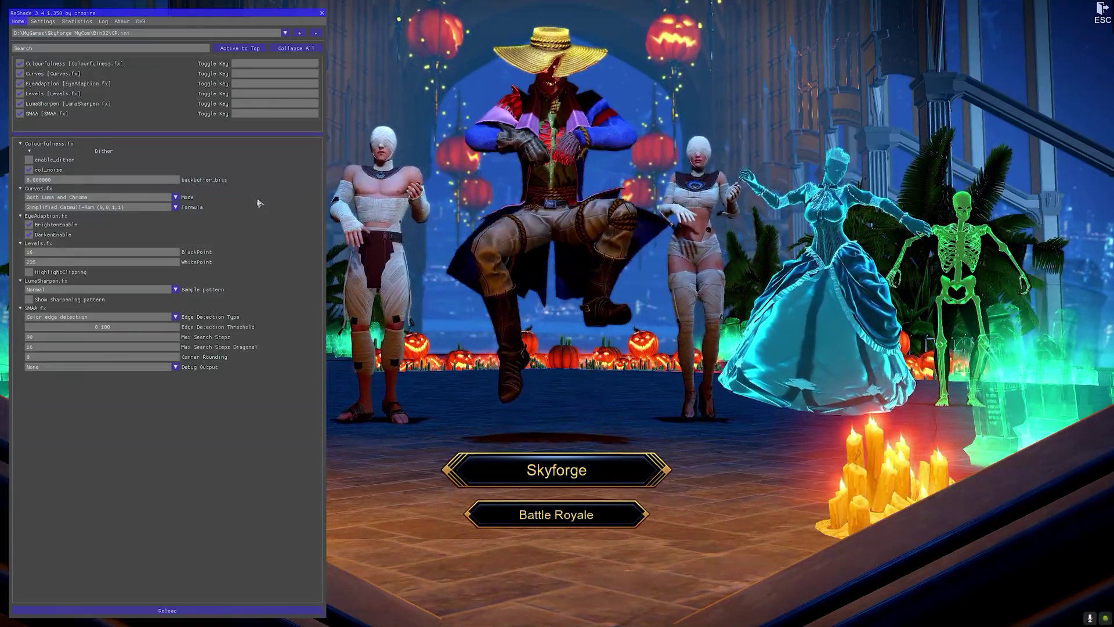
Step: Reload the effects and set ReShade's usage mode to Performance Mode
click(170, 610)
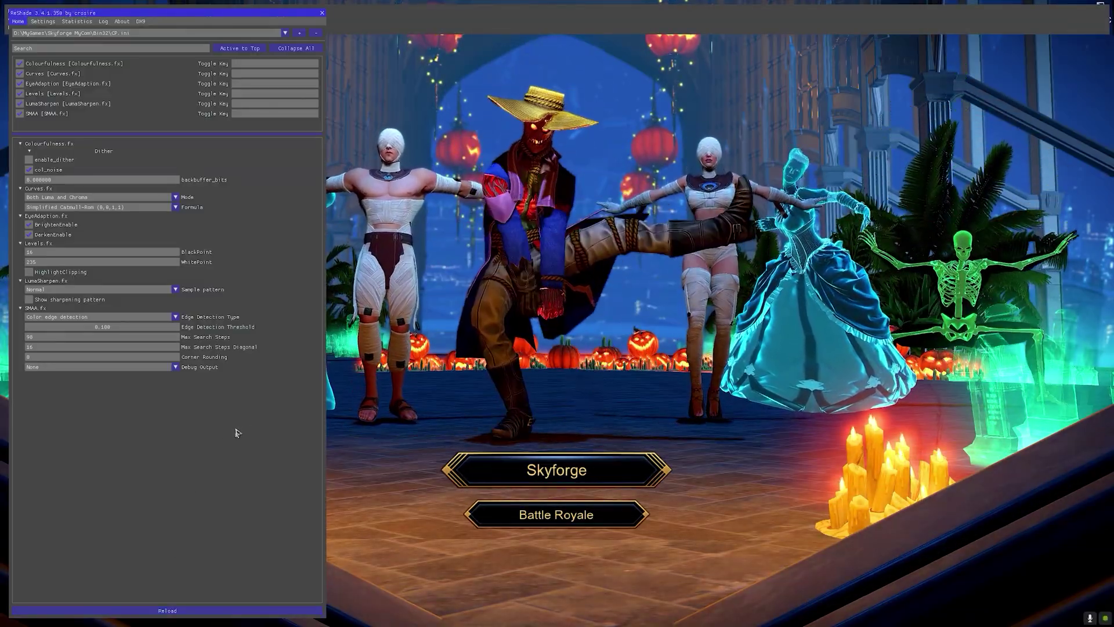
click(90, 108)
click(43, 22)
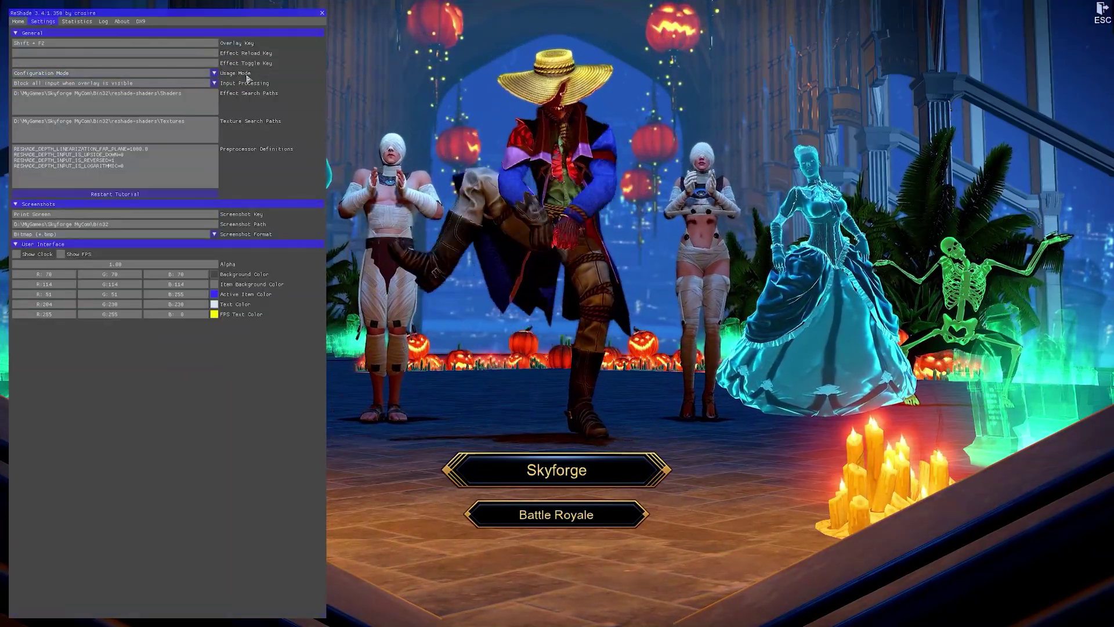
click(214, 74)
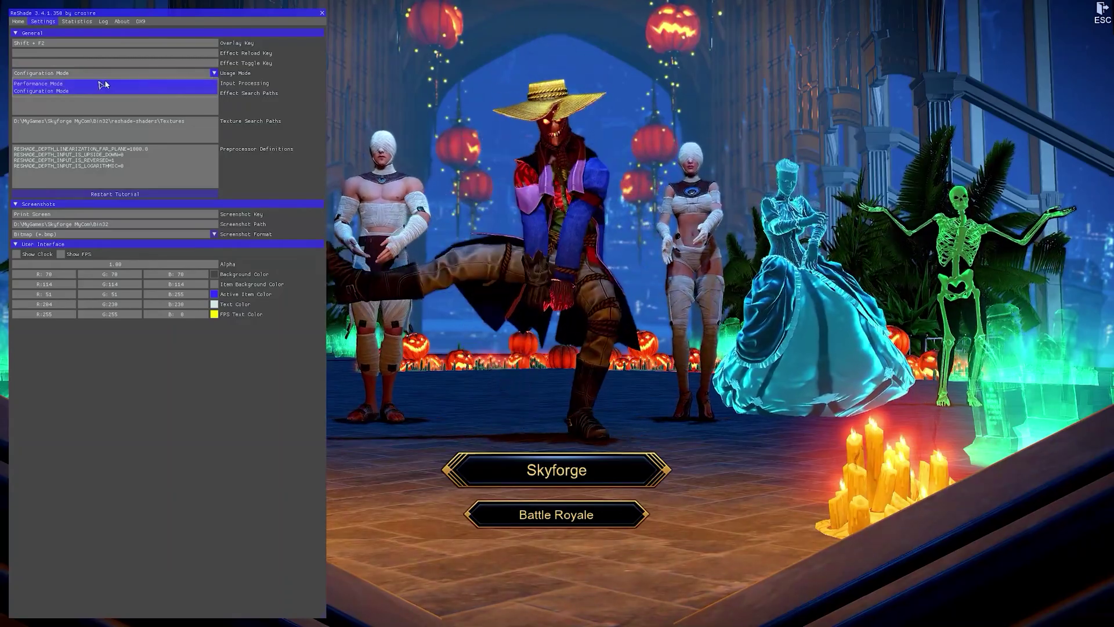
click(88, 85)
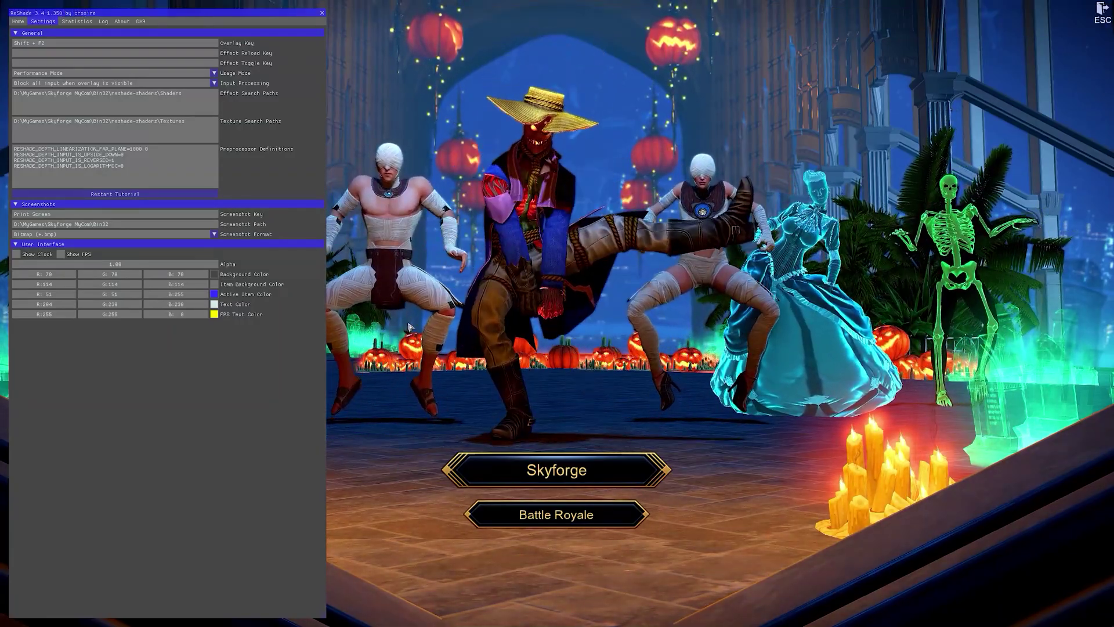
Step: Check the effect list and general settings under the new usage mode, and close the ReShade overlay
click(18, 22)
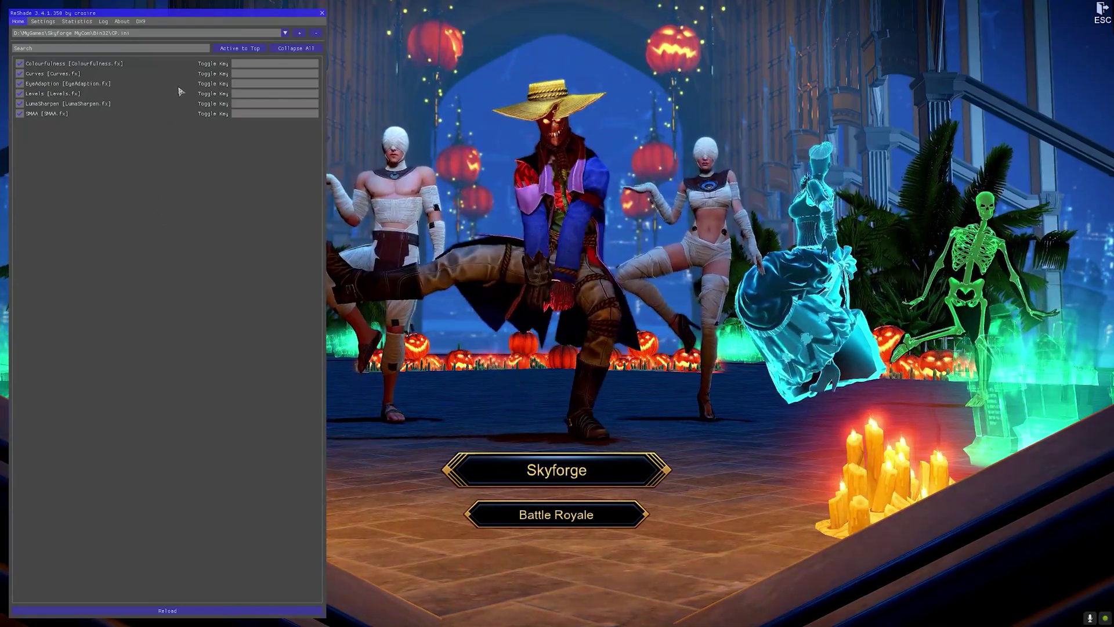
click(42, 22)
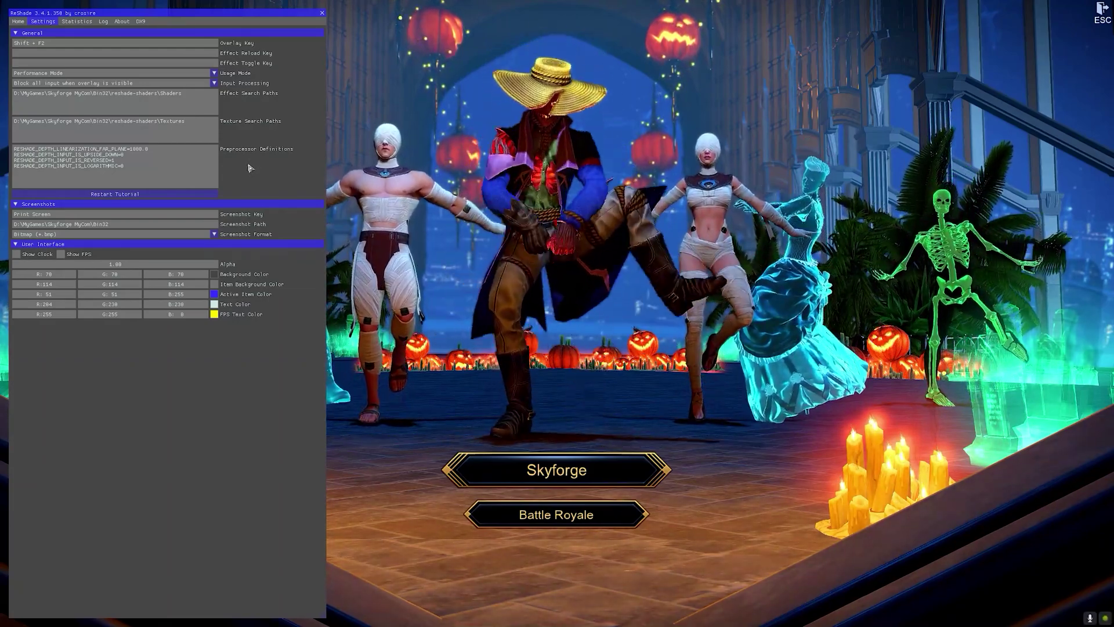
click(322, 13)
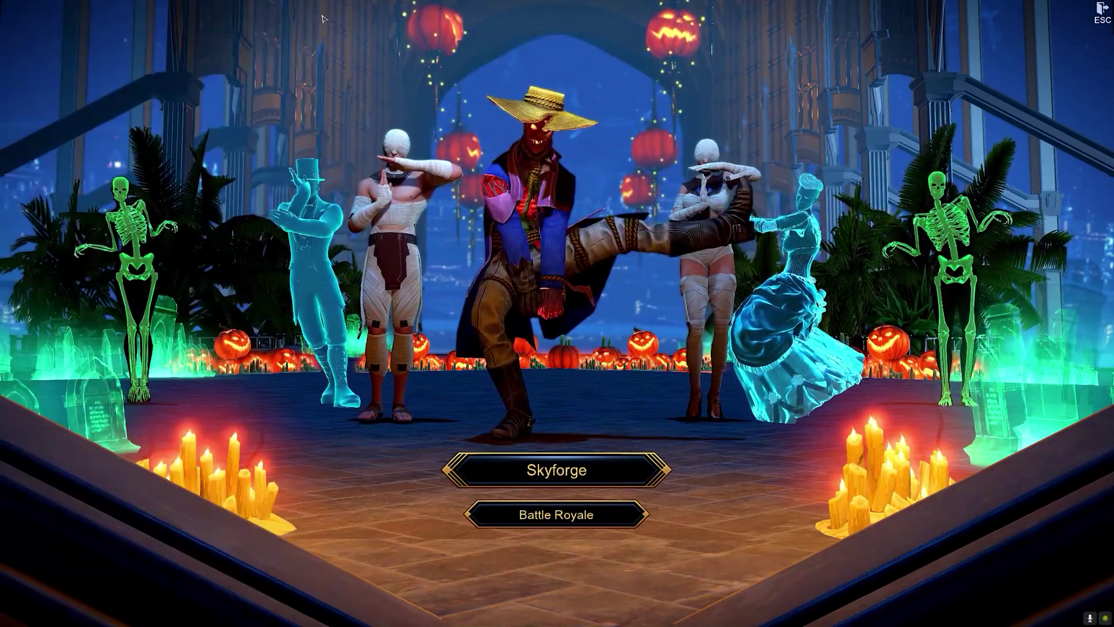